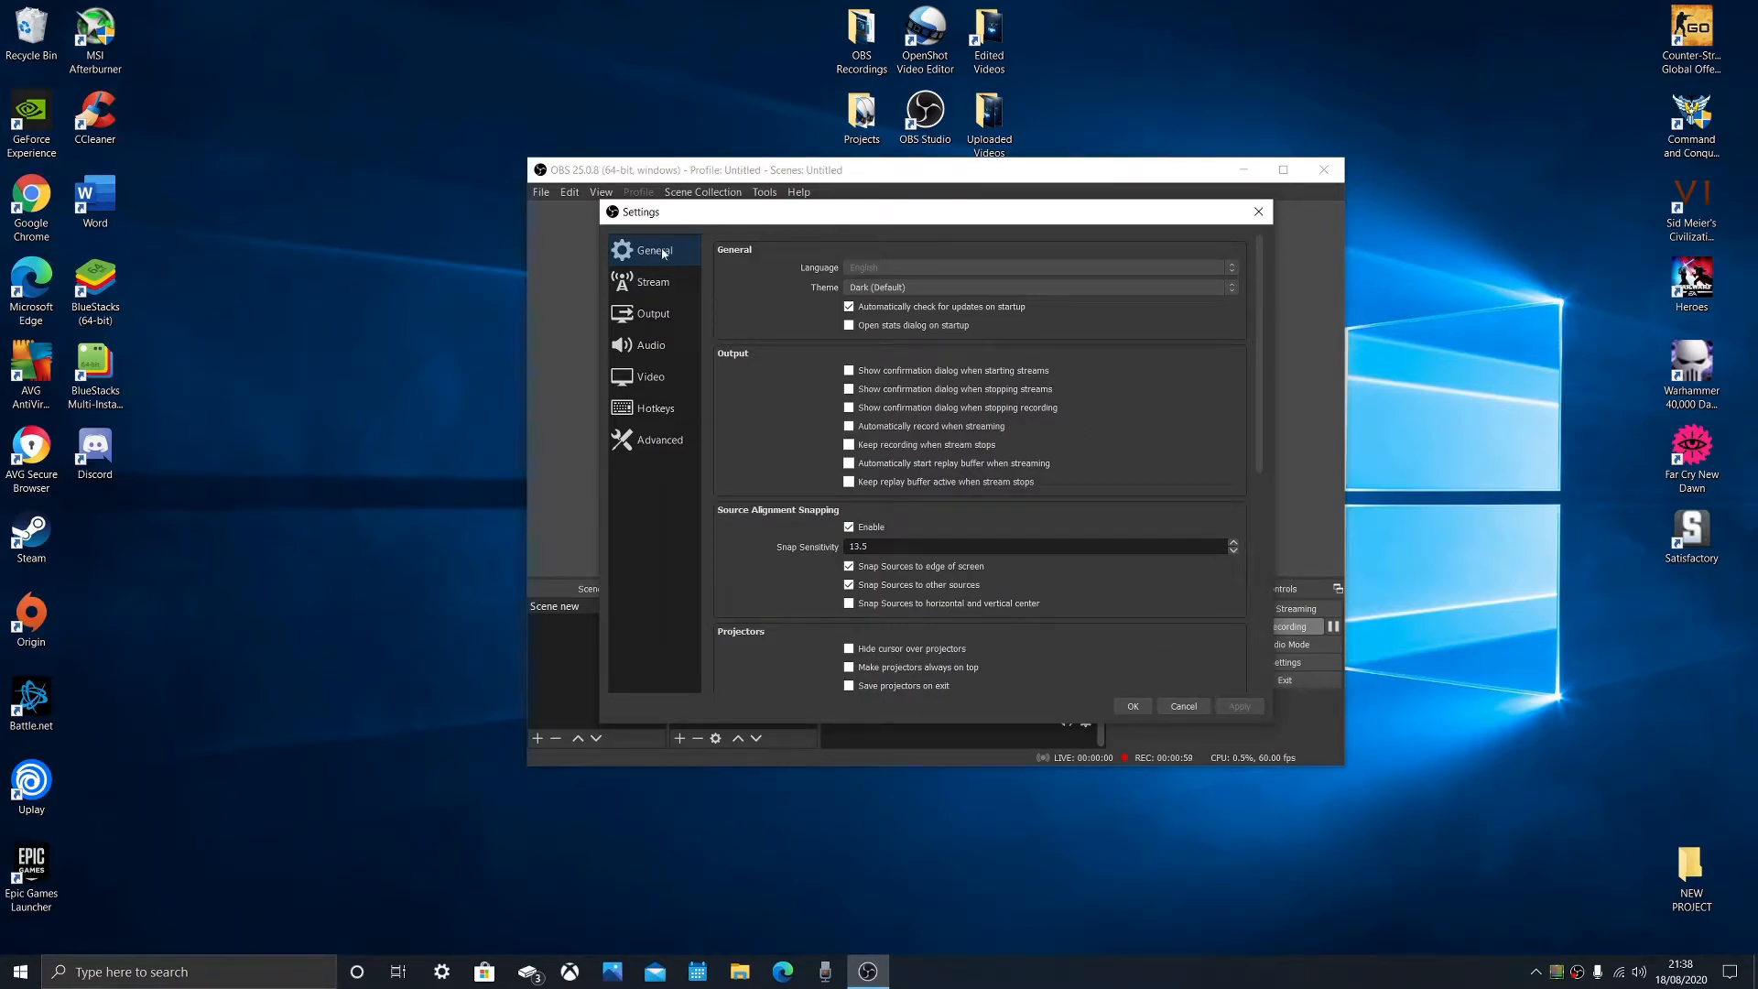
- Try the System and Rachni interface themes, and set the theme back to Dark (Default)
left_click(884, 289)
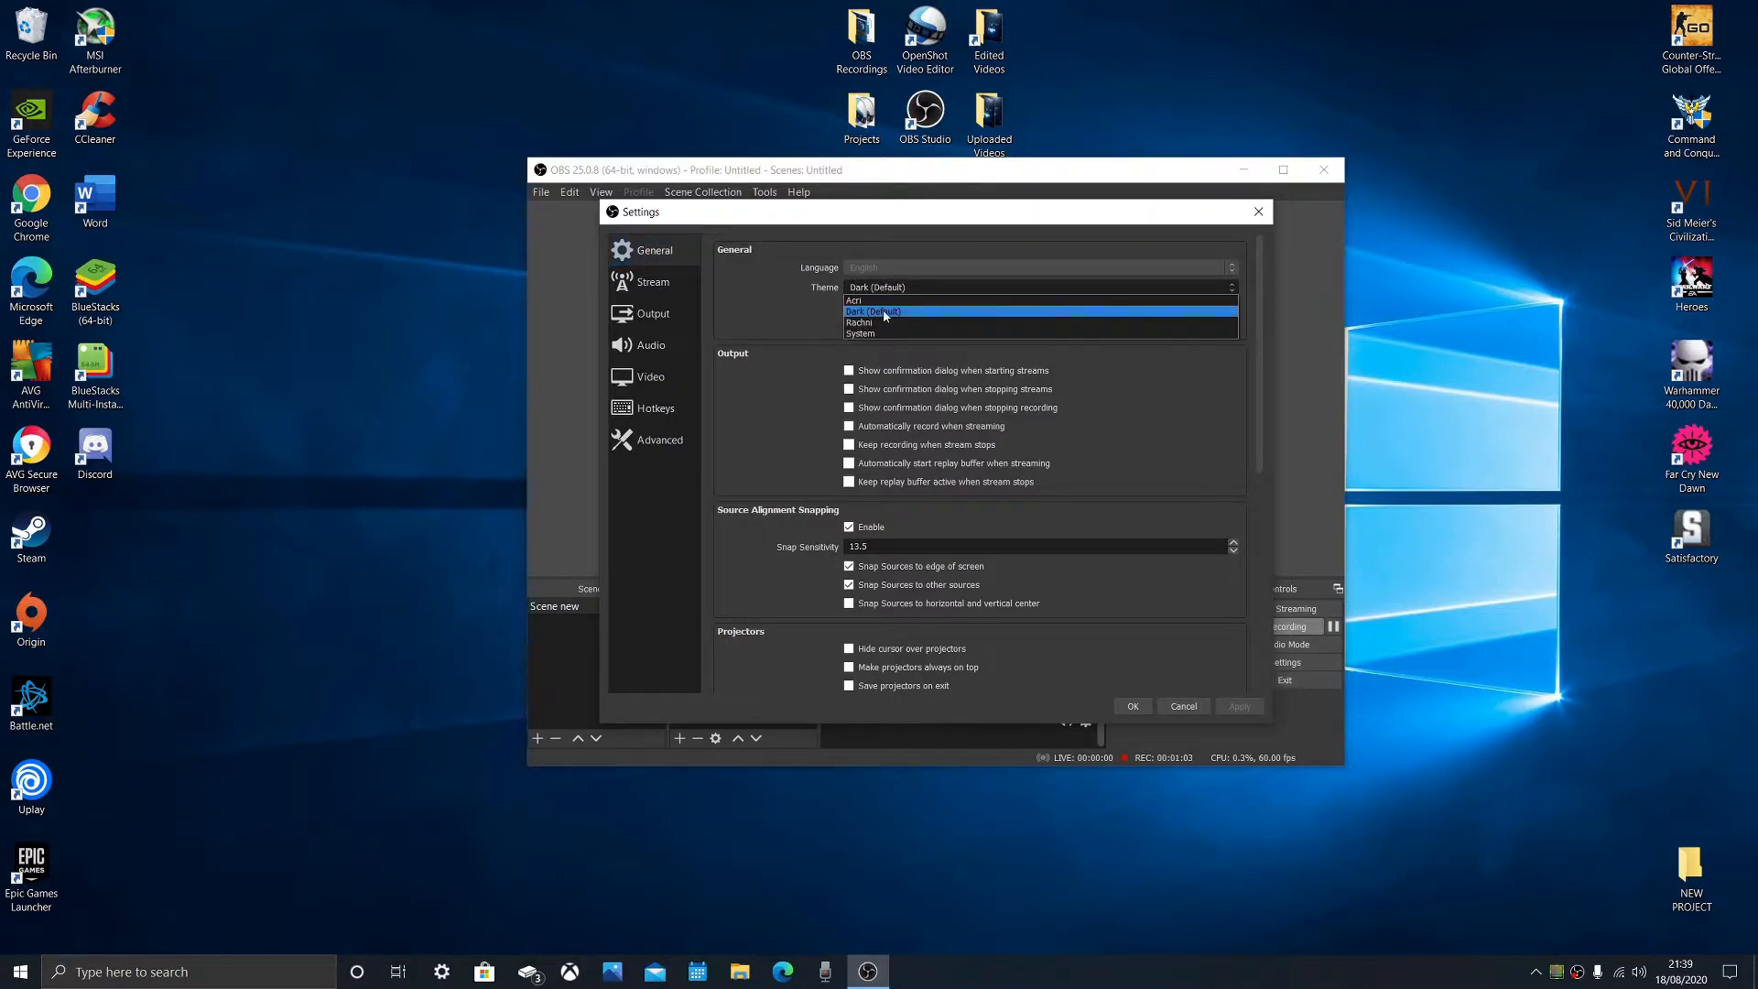
left_click(892, 290)
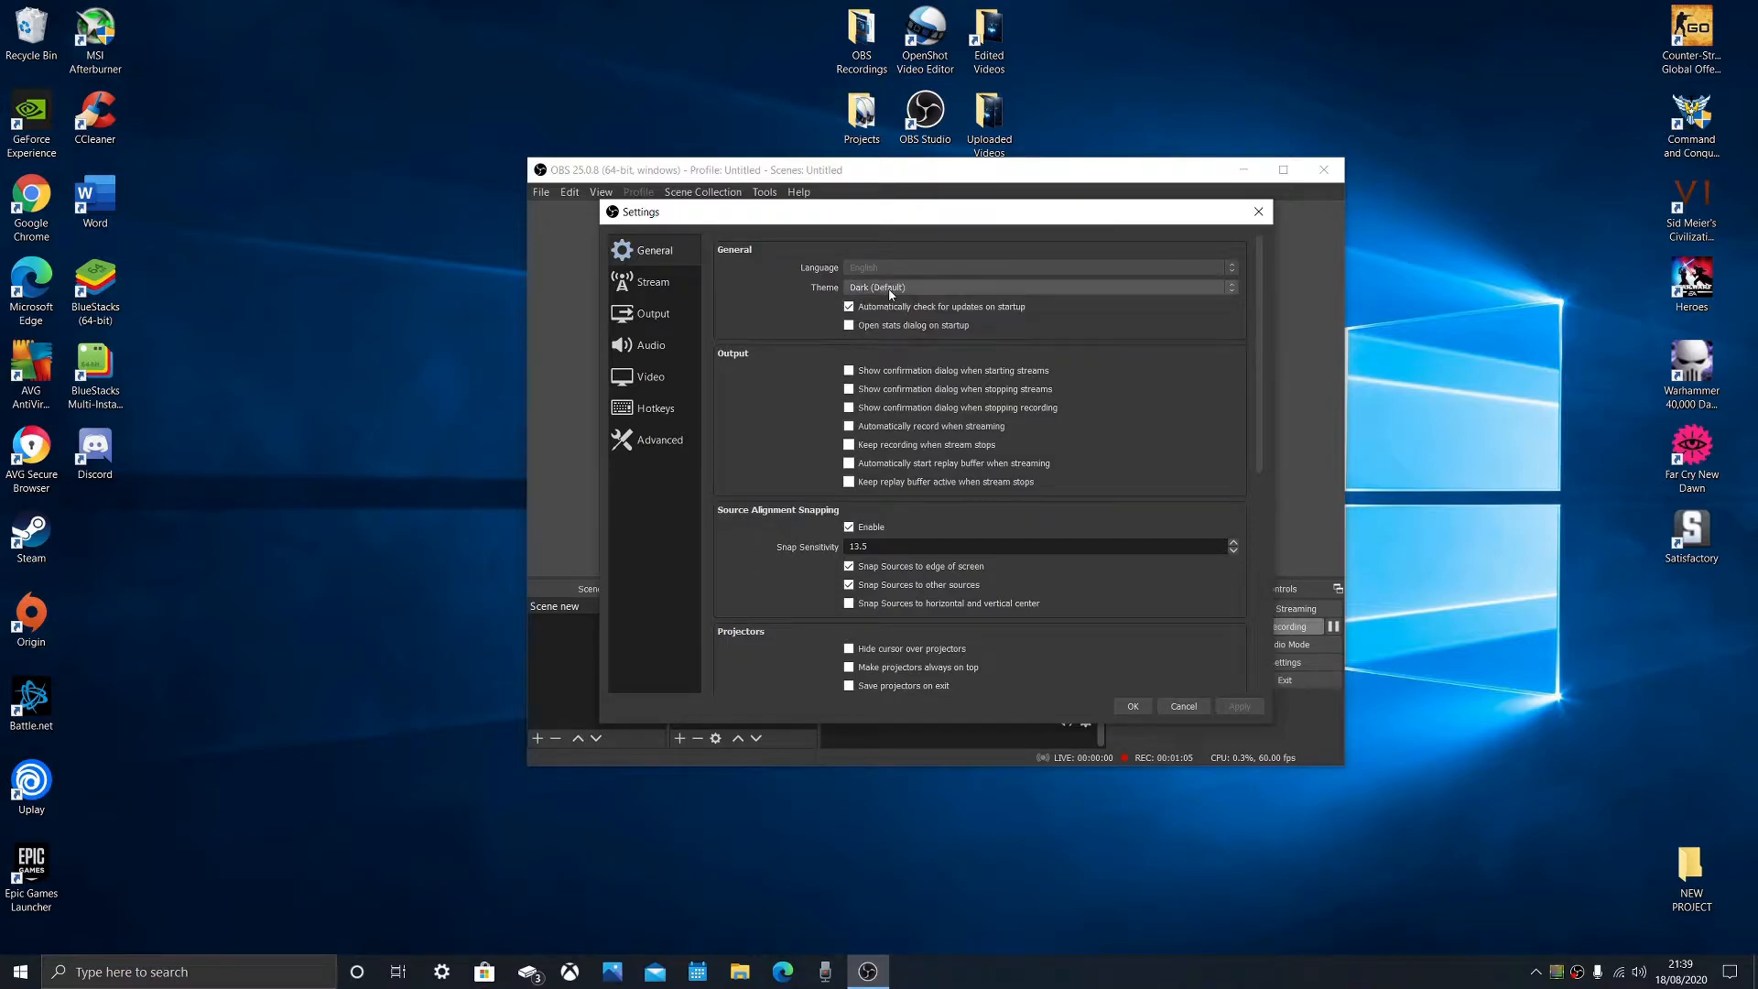
left_click(898, 295)
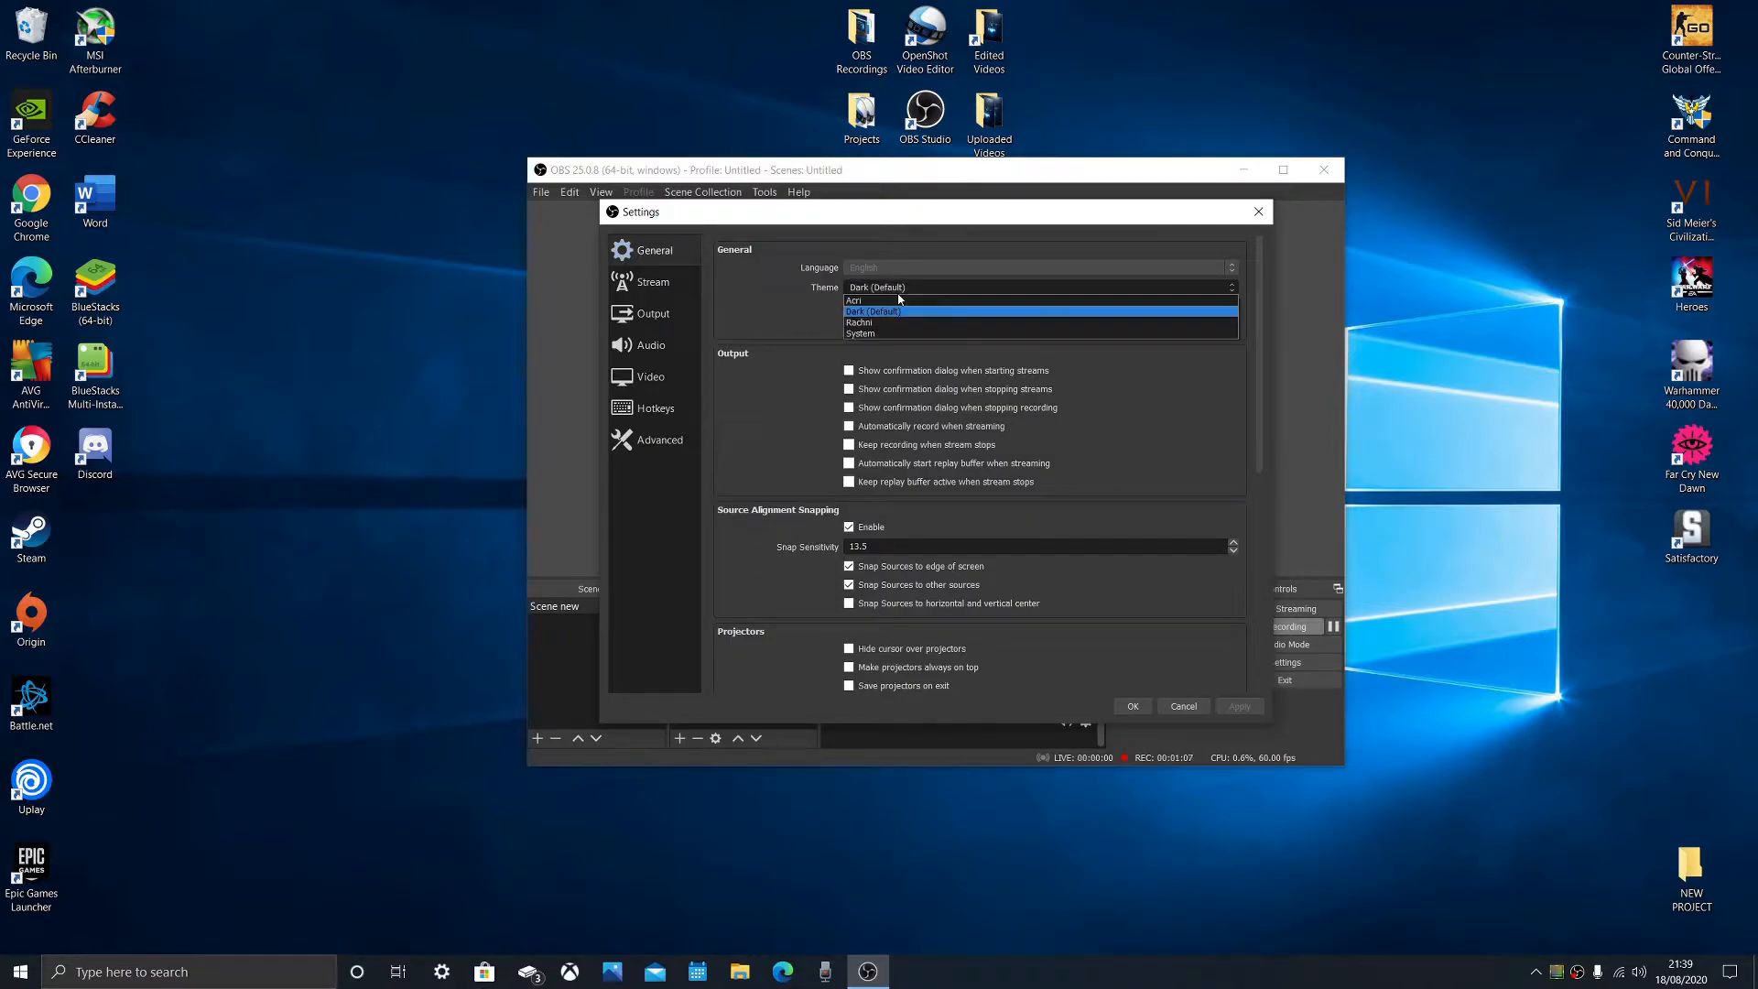
left_click(914, 333)
left_click(903, 286)
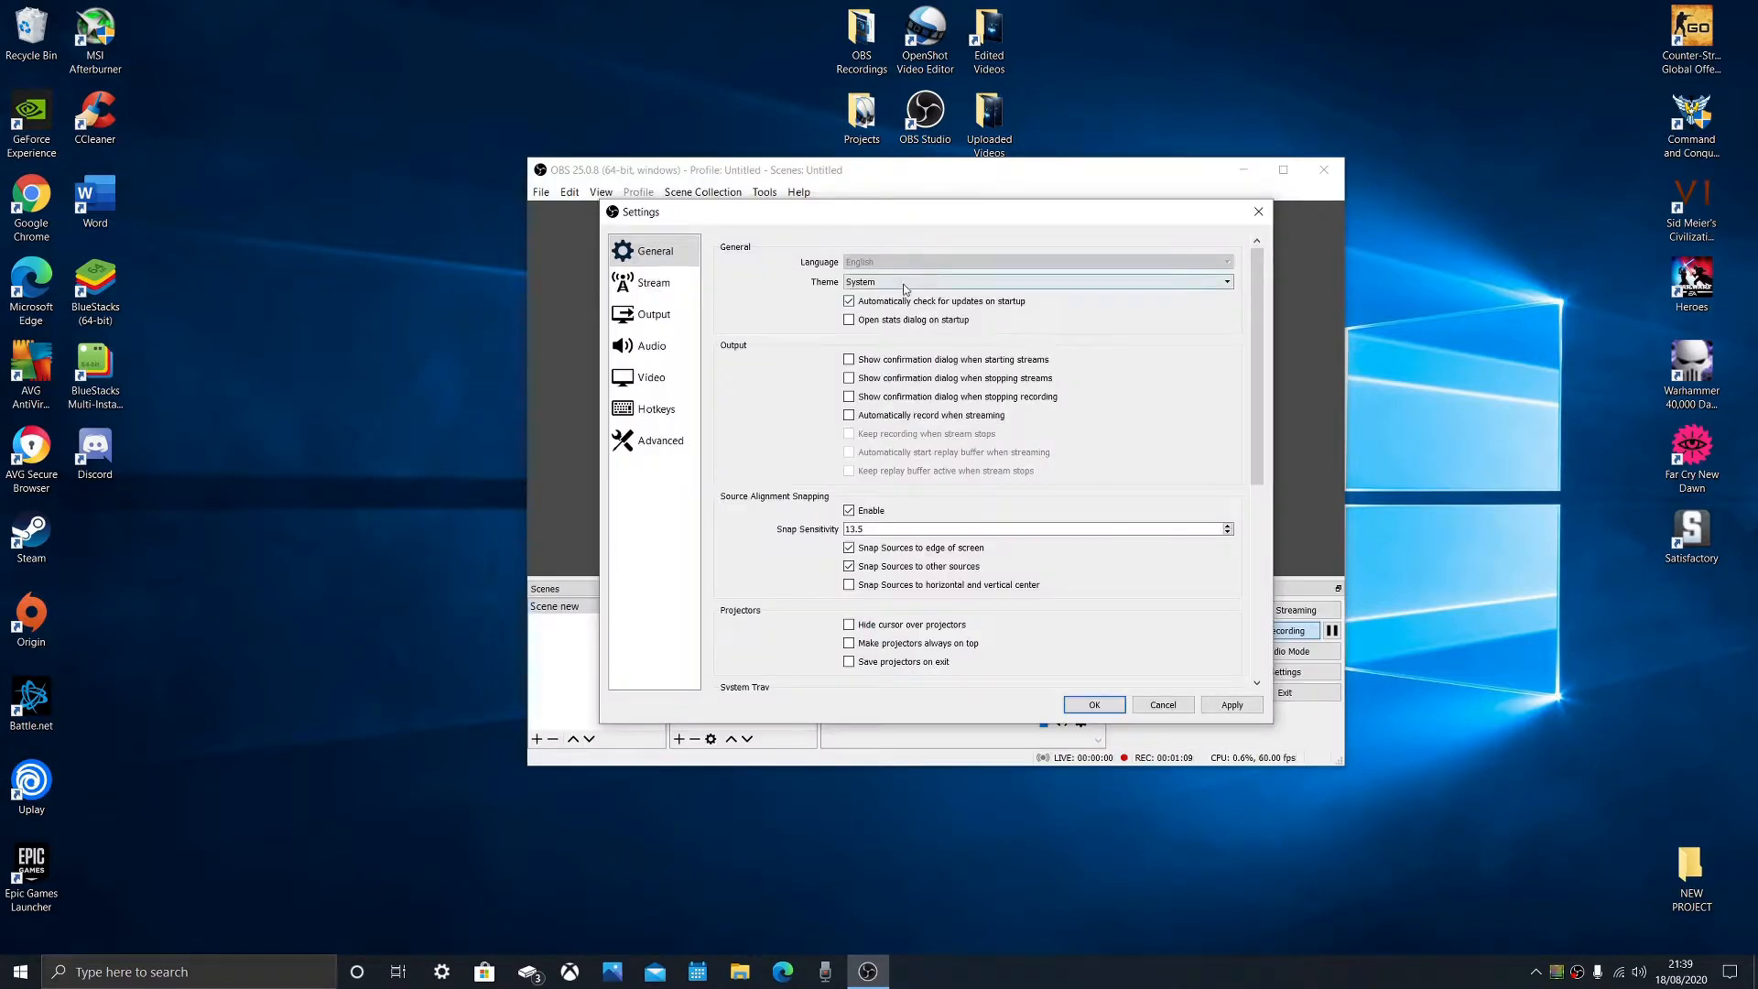
left_click(898, 309)
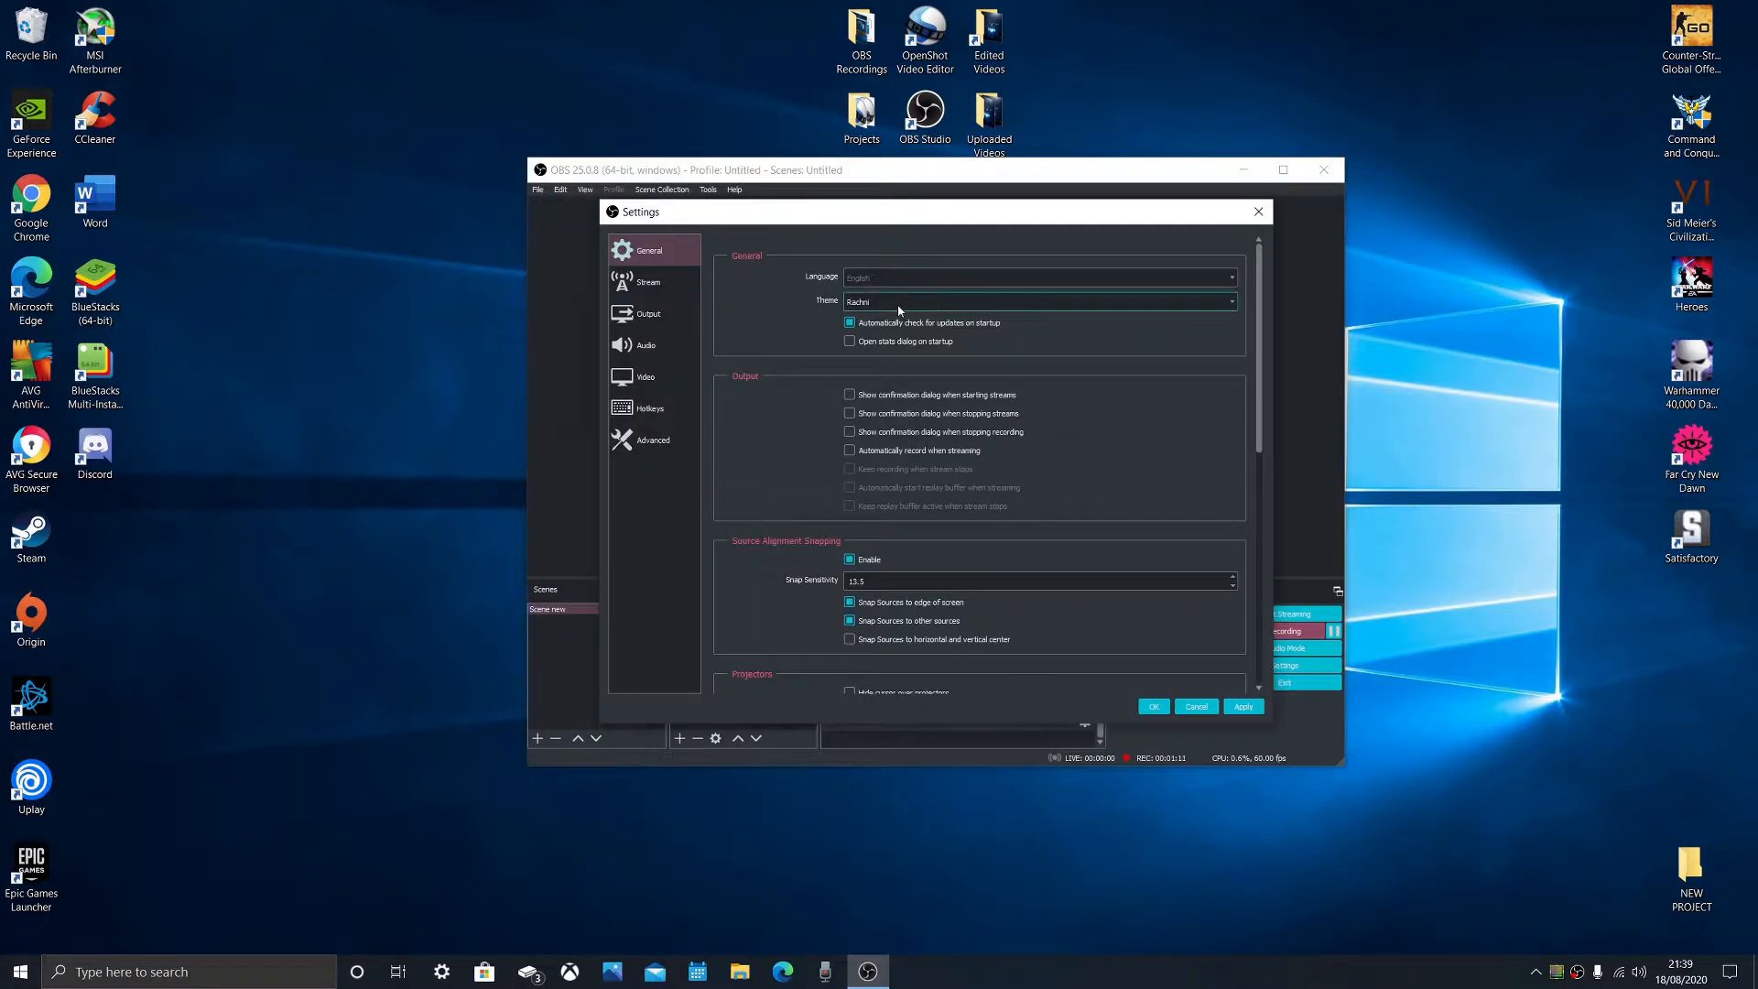
left_click(897, 302)
left_click(907, 324)
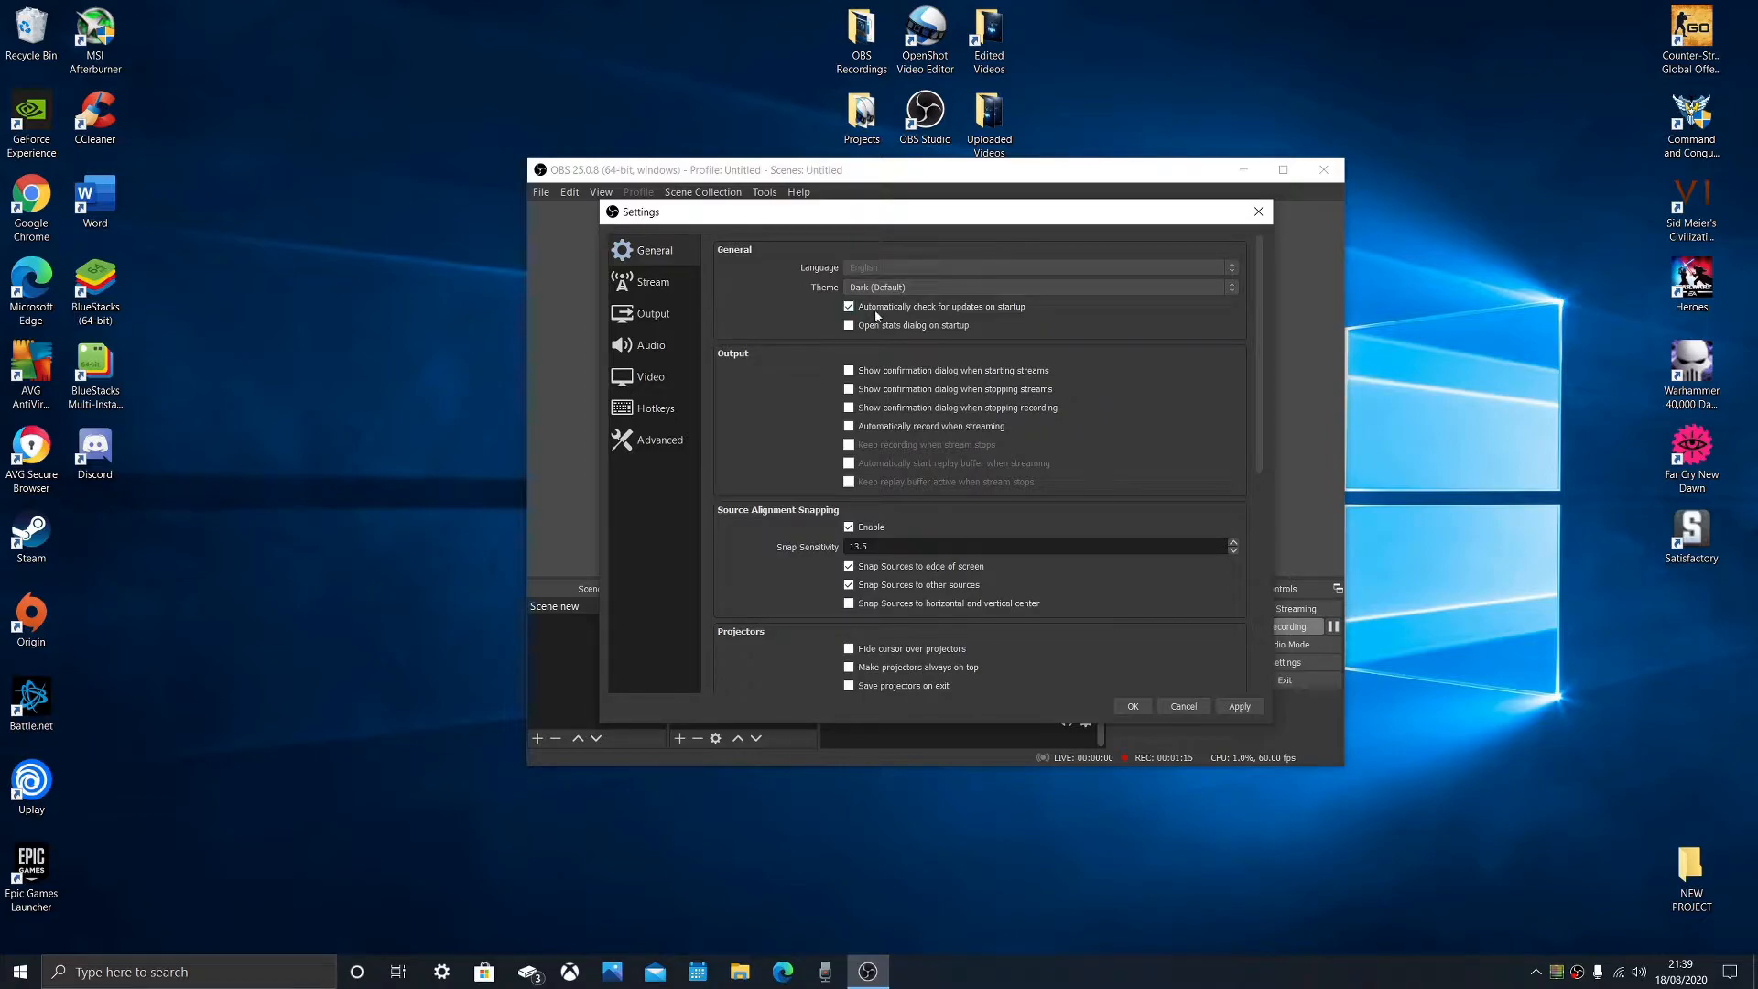
- Review the encoder preset choices in the recording output settings, and close the settings without saving changes
left_click(671, 314)
left_click(770, 279)
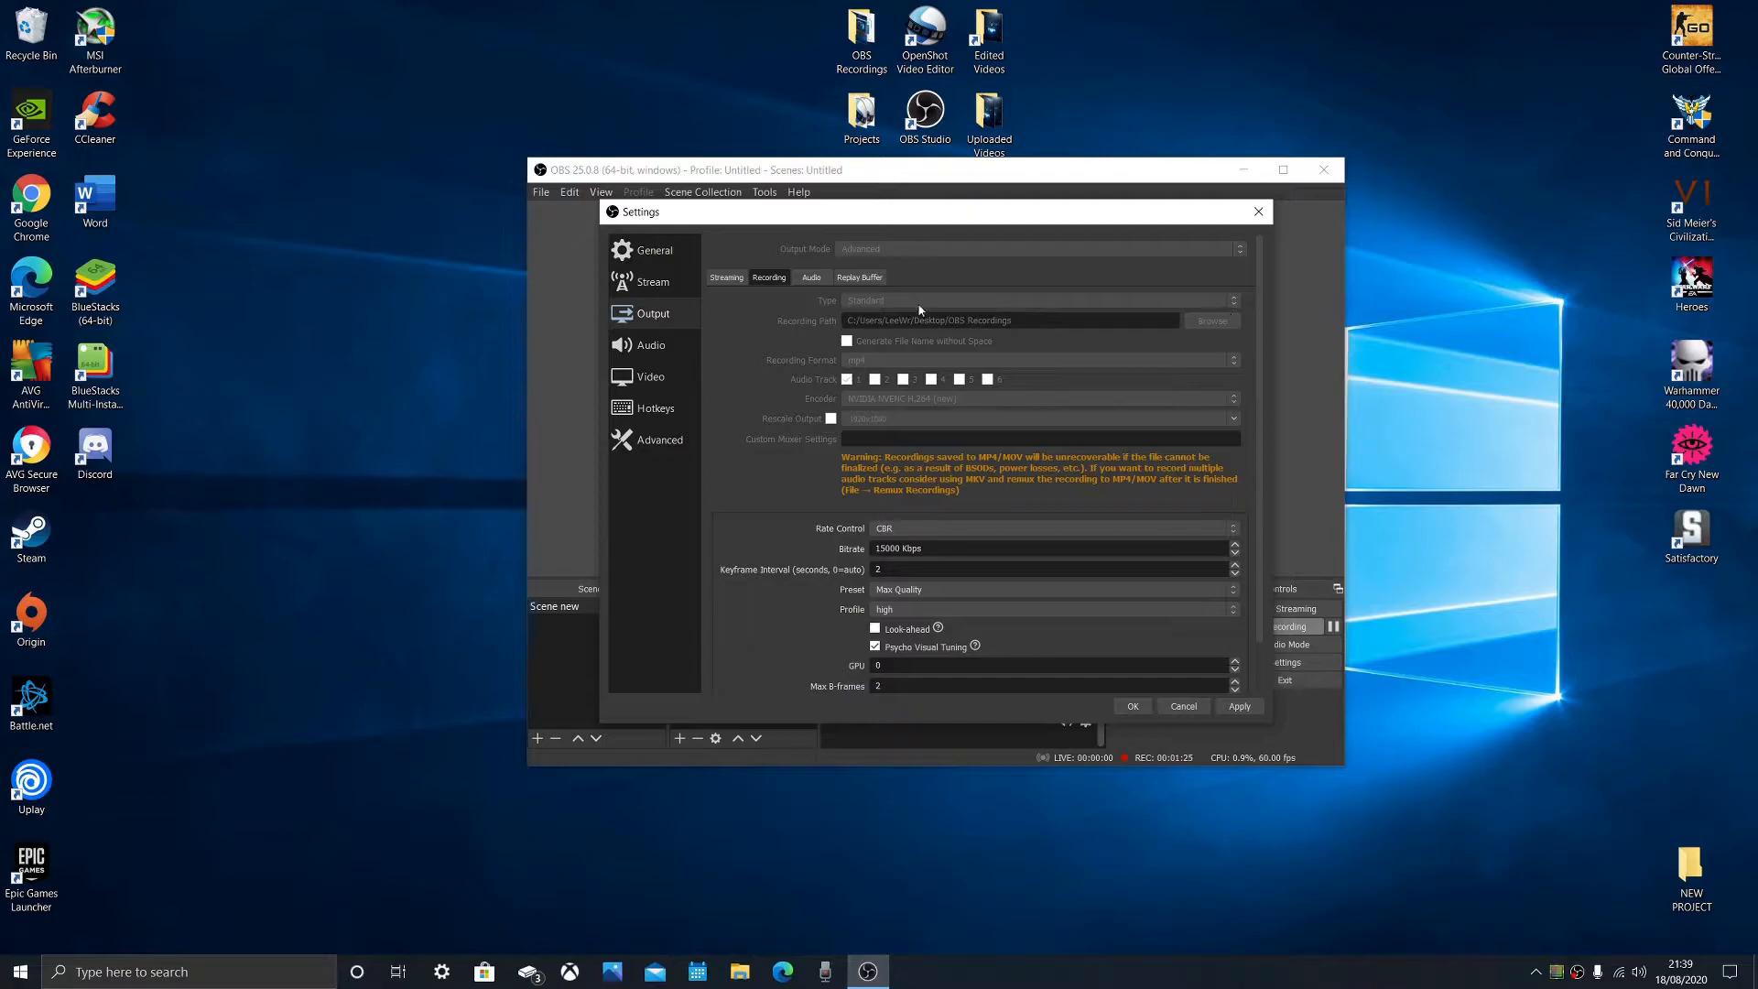
left_click(1234, 590)
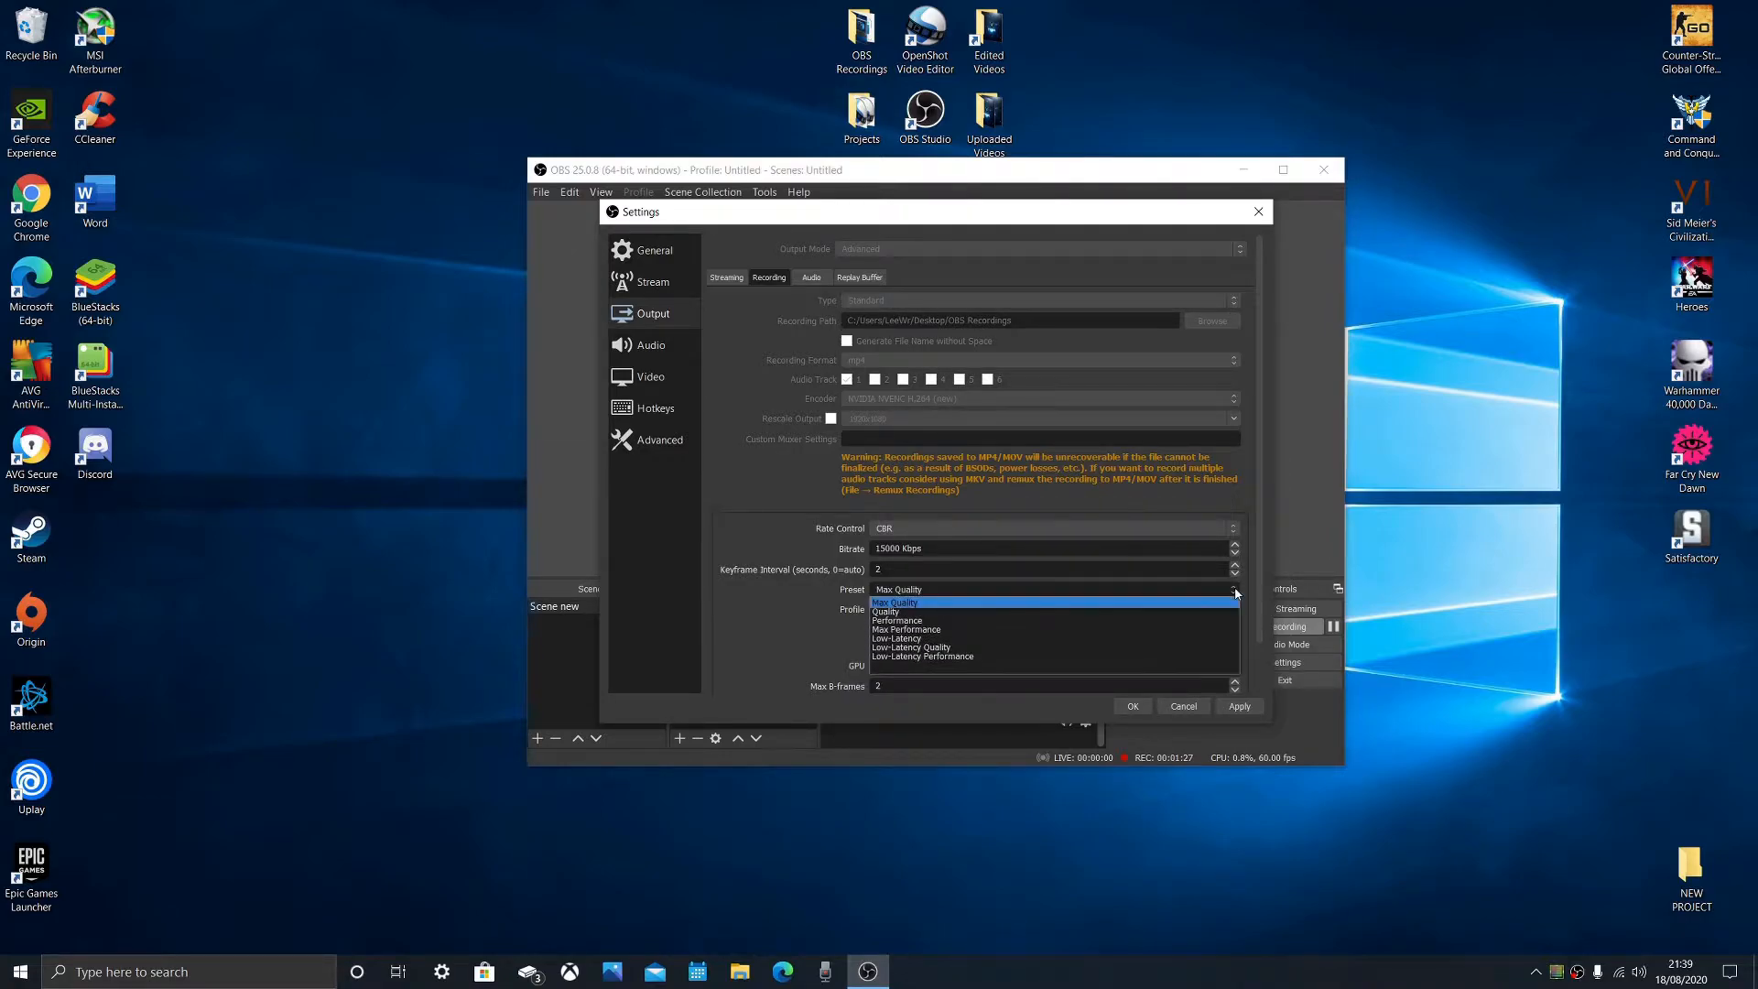
left_click(1236, 592)
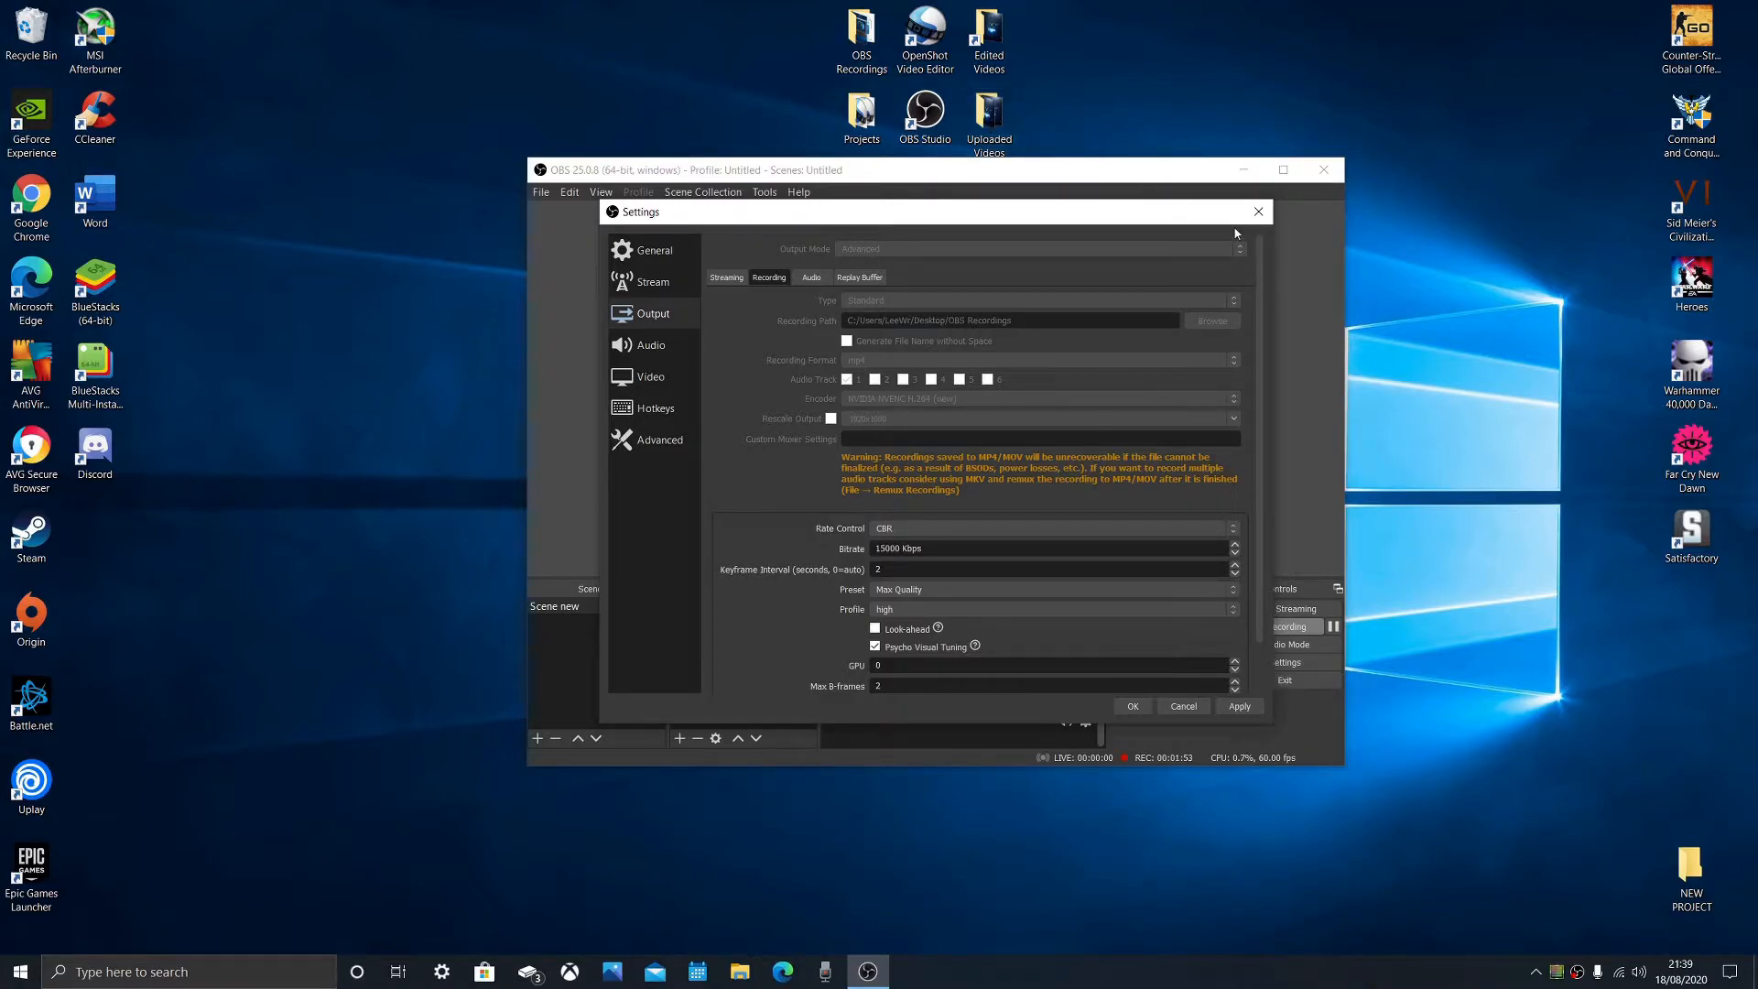
left_click(1258, 214)
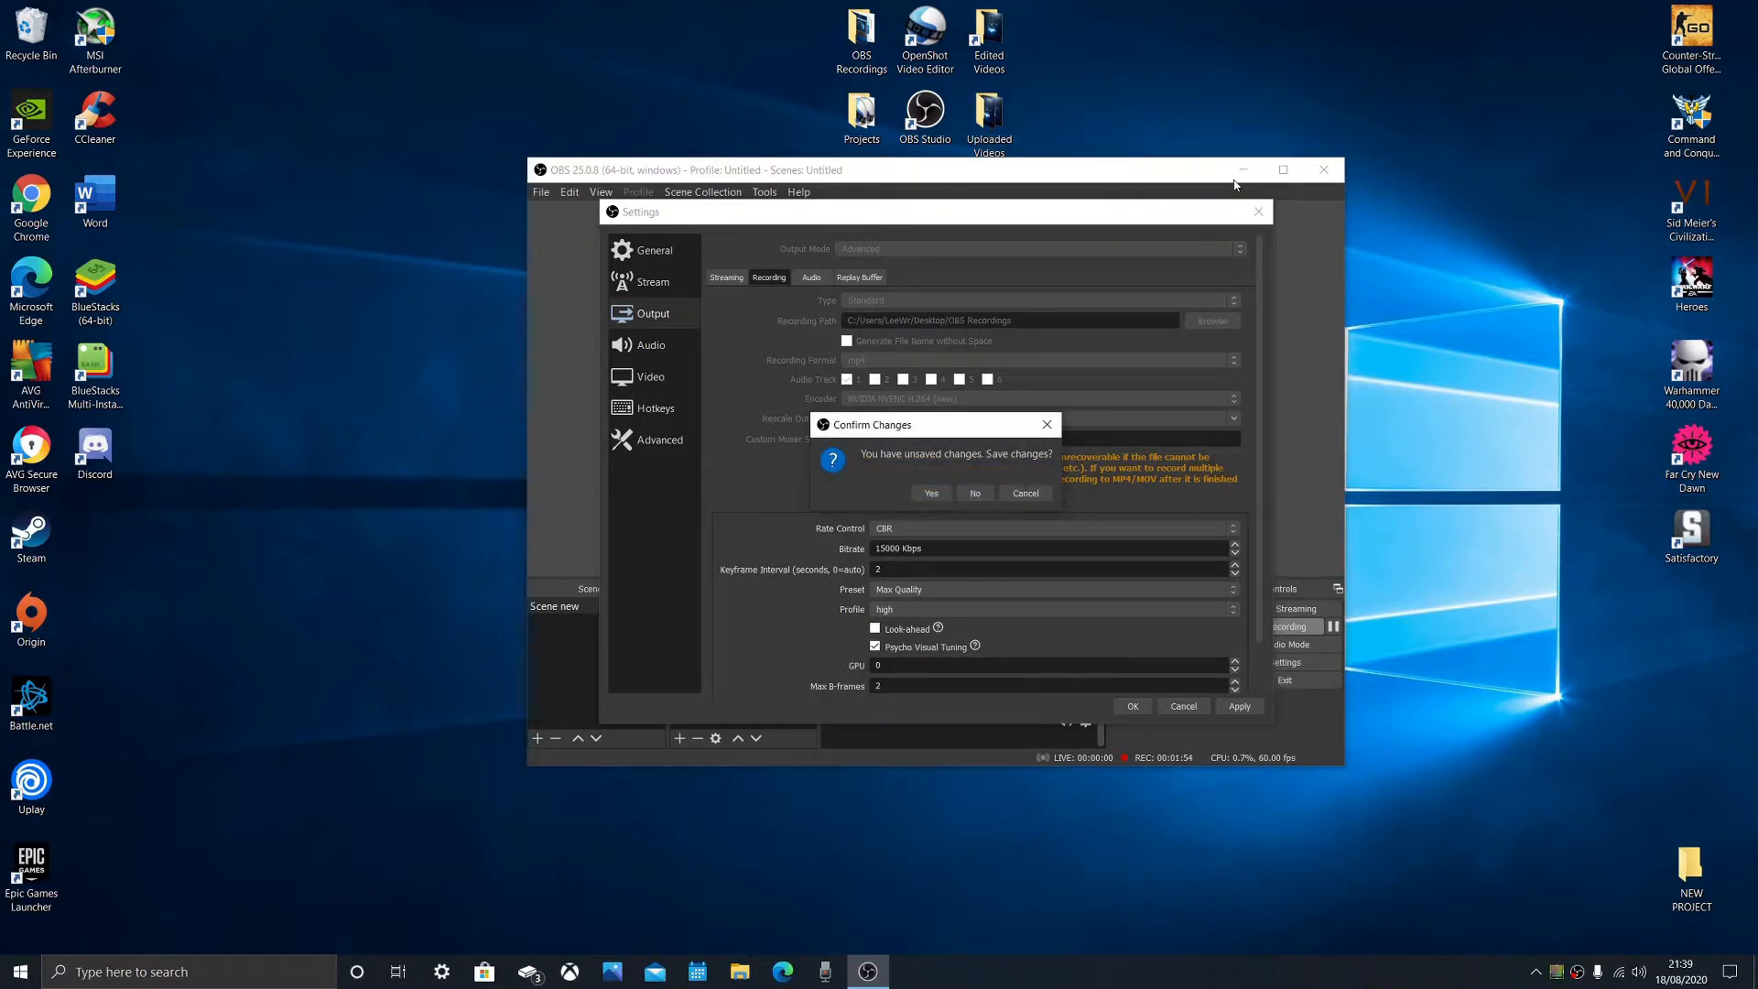
left_click(975, 494)
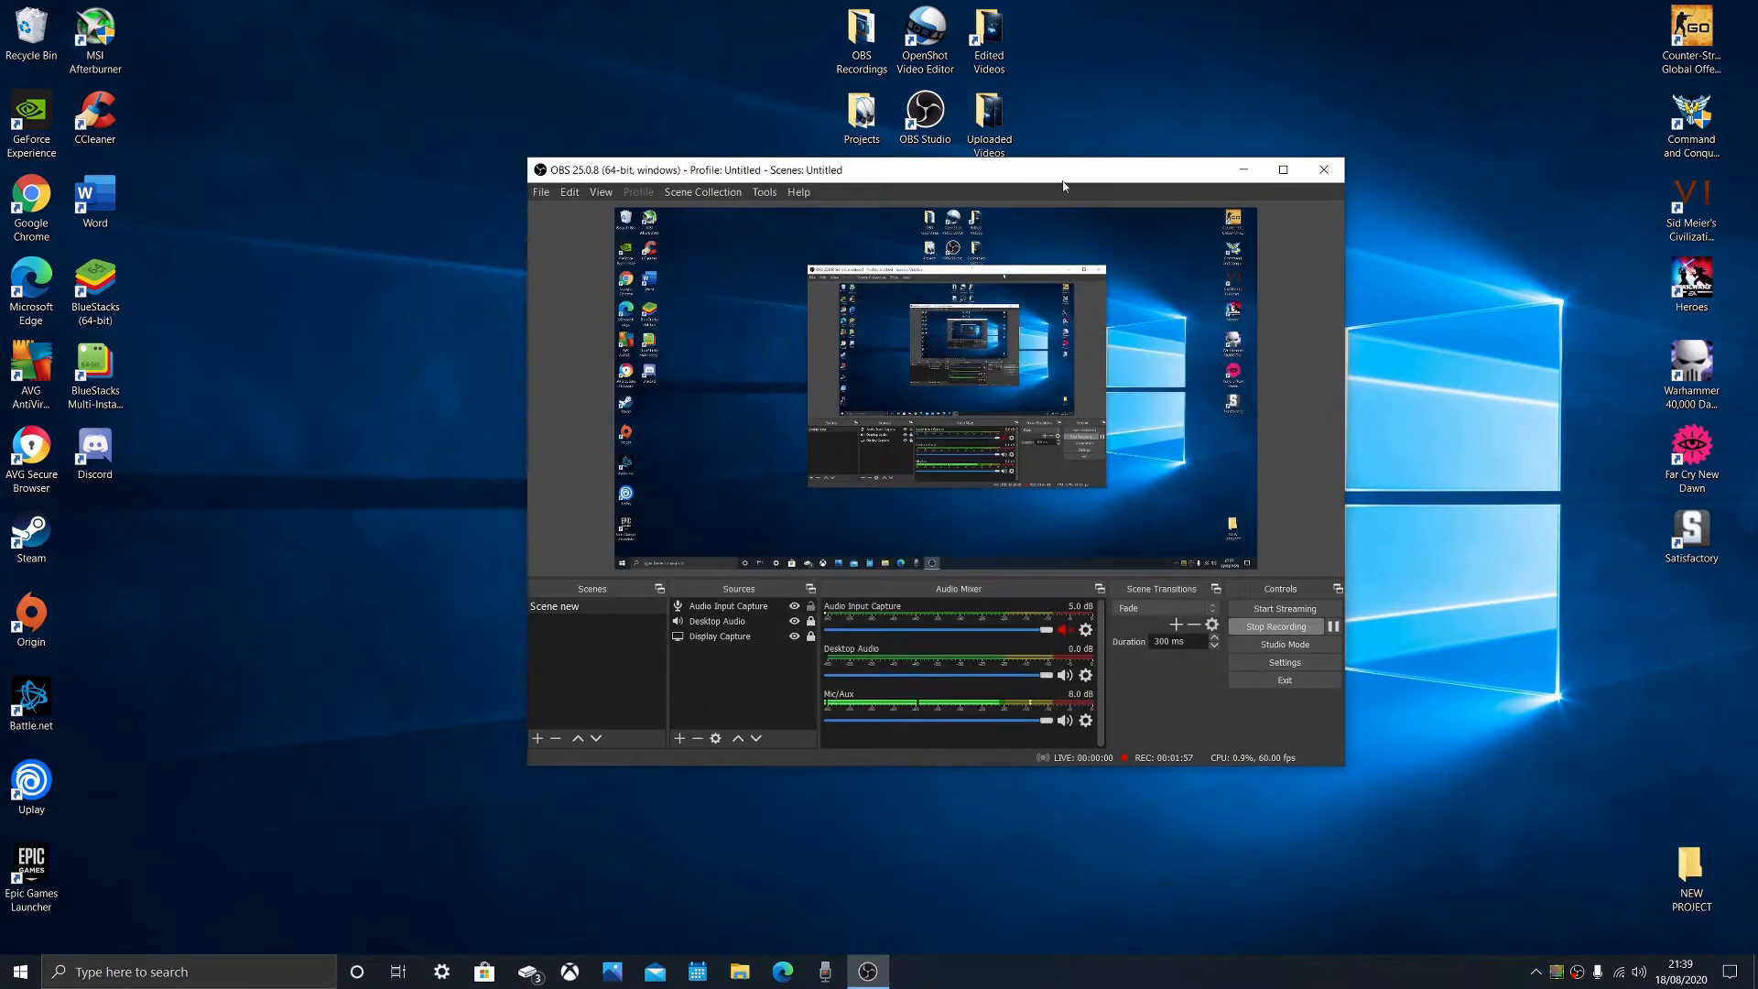
- Reposition the main OBS window on the desktop
left_click_drag(1062, 186, 1061, 348)
left_click_drag(1044, 281, 851, 206)
left_click(1145, 224)
left_click_drag(1084, 285, 851, 3)
left_click_drag(971, 341, 951, 159)
- Reopen the recording output settings and choose CBR as the rate control
left_click(1263, 641)
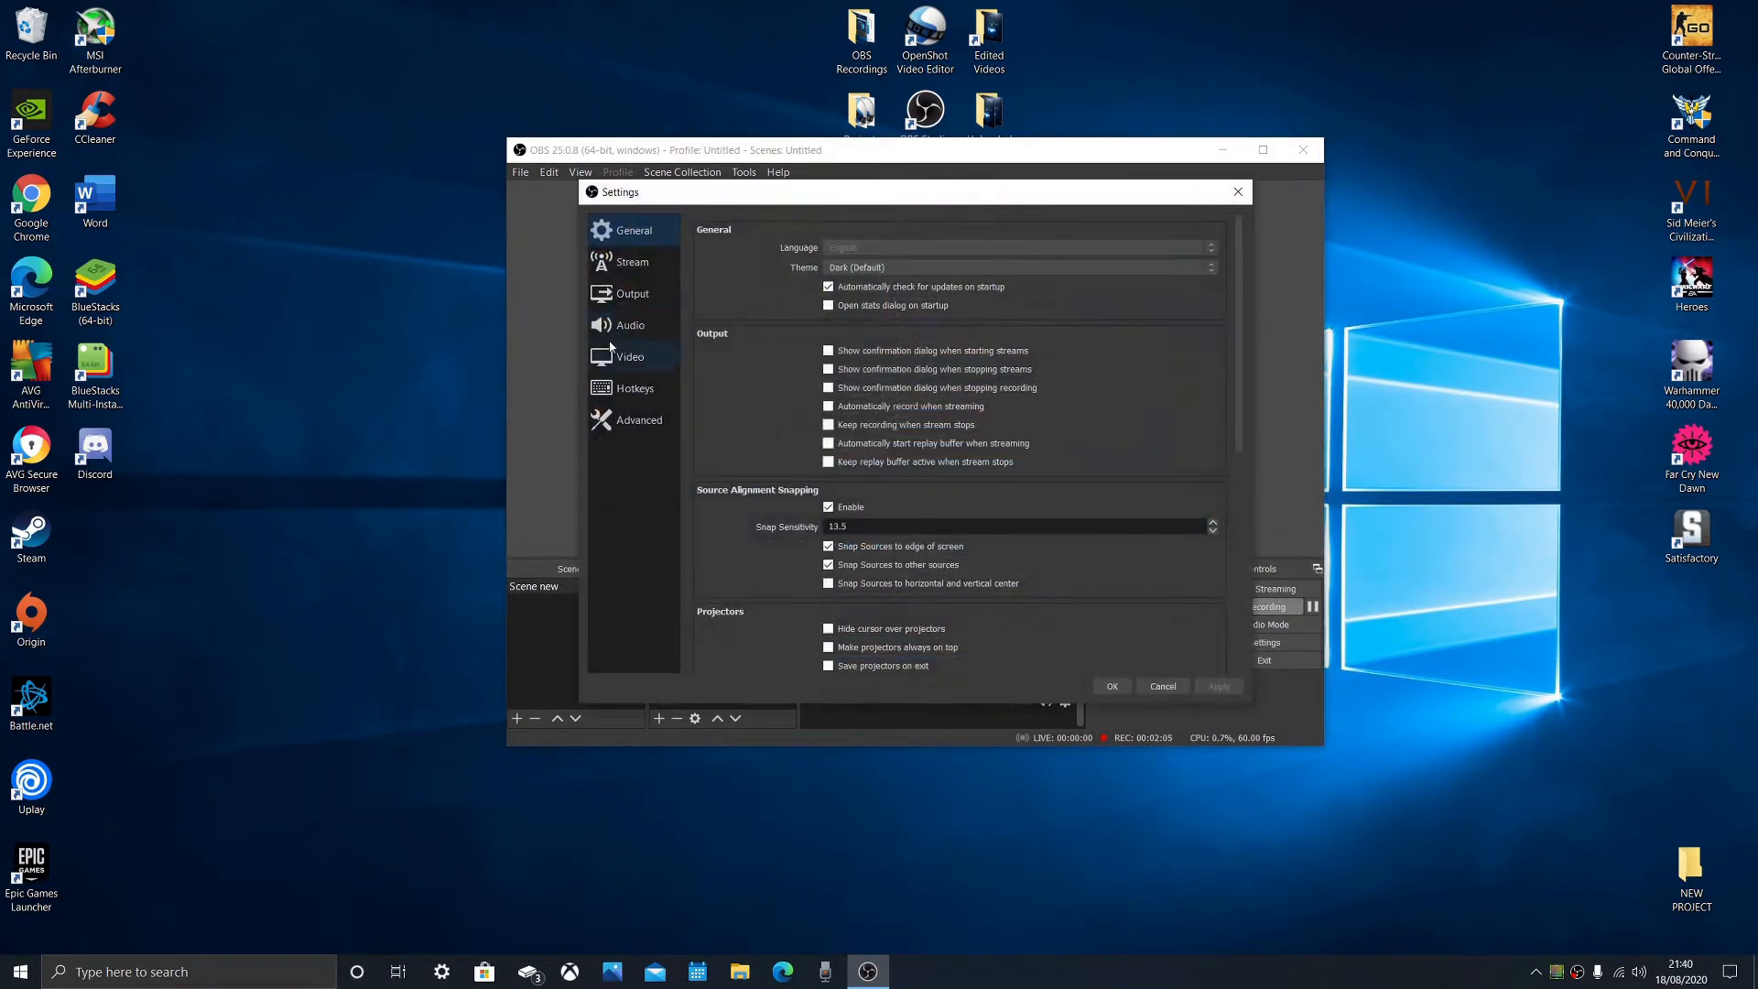
left_click(639, 300)
left_click(757, 258)
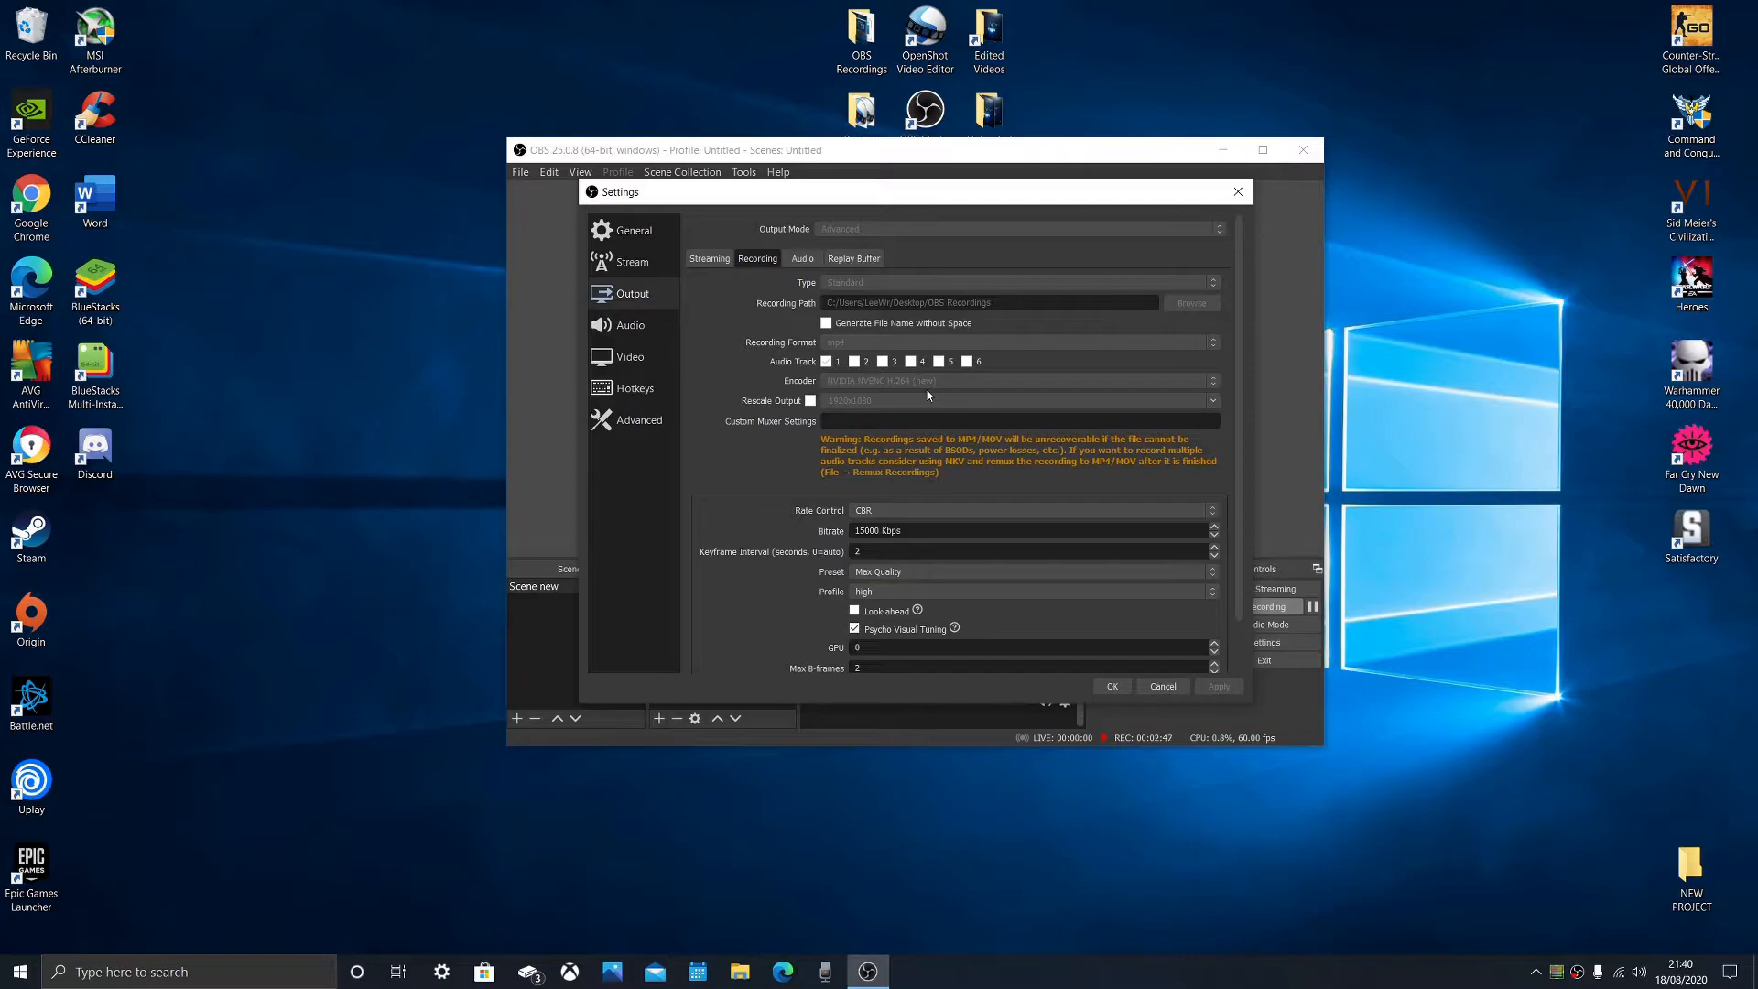
scroll(897, 464, "down", 2)
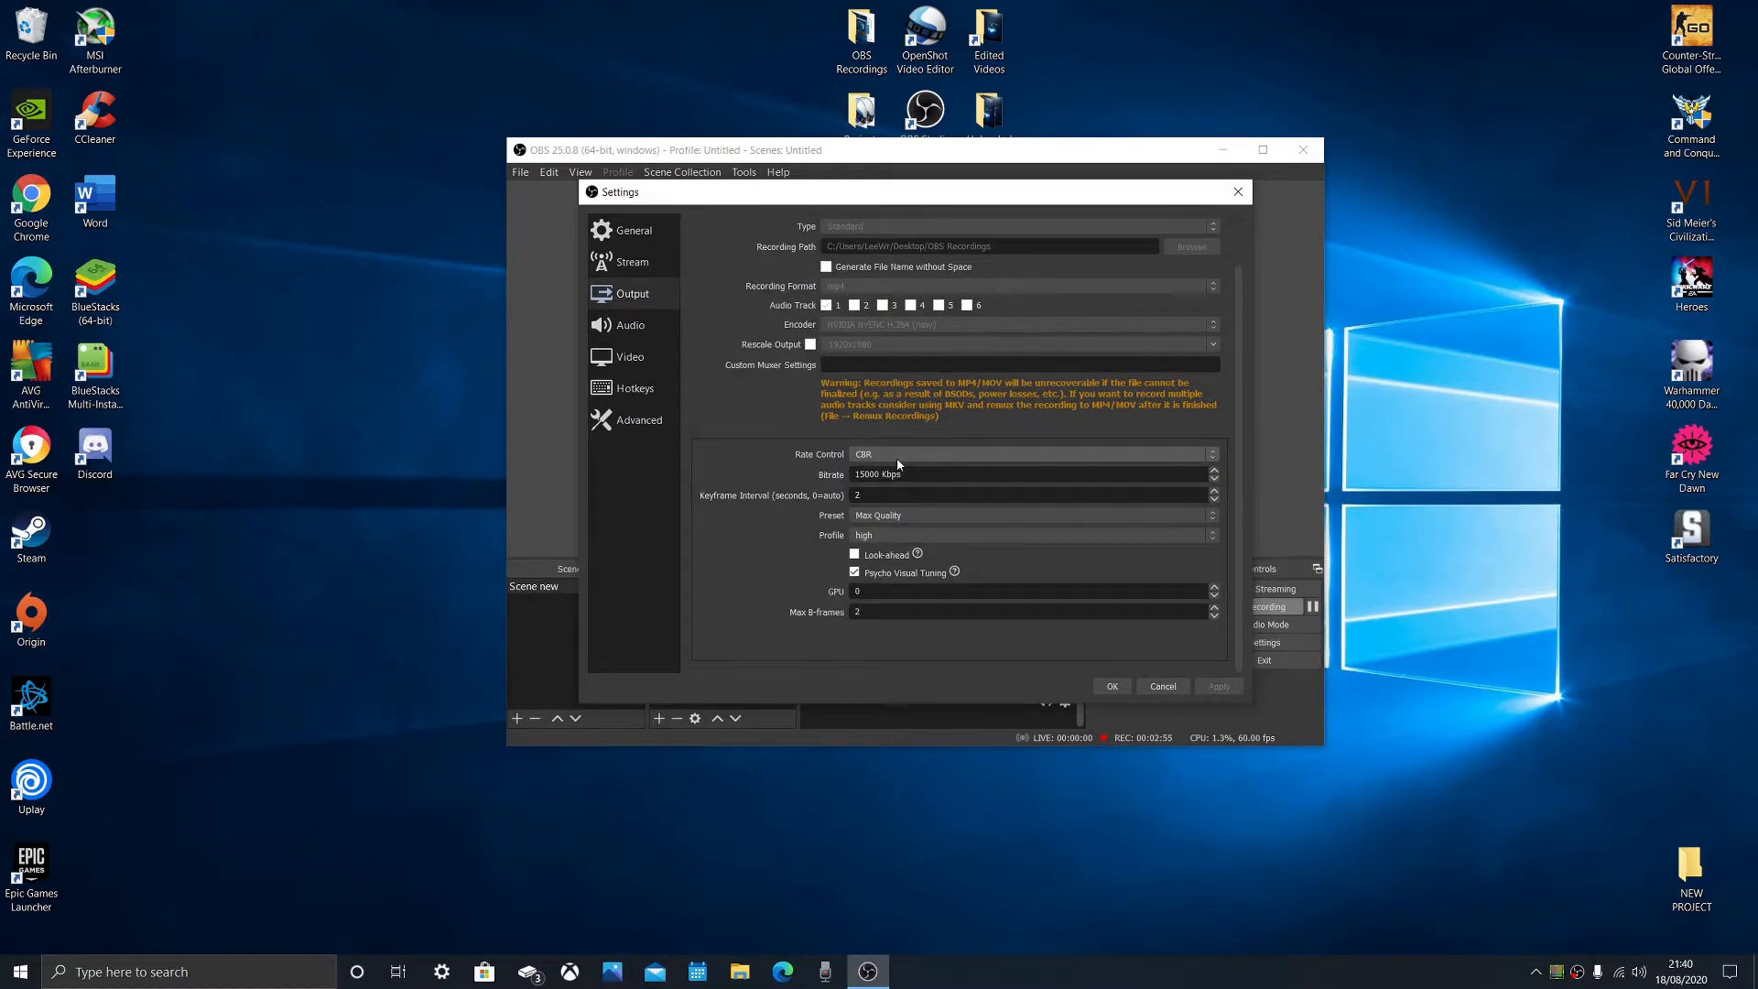
left_click(897, 458)
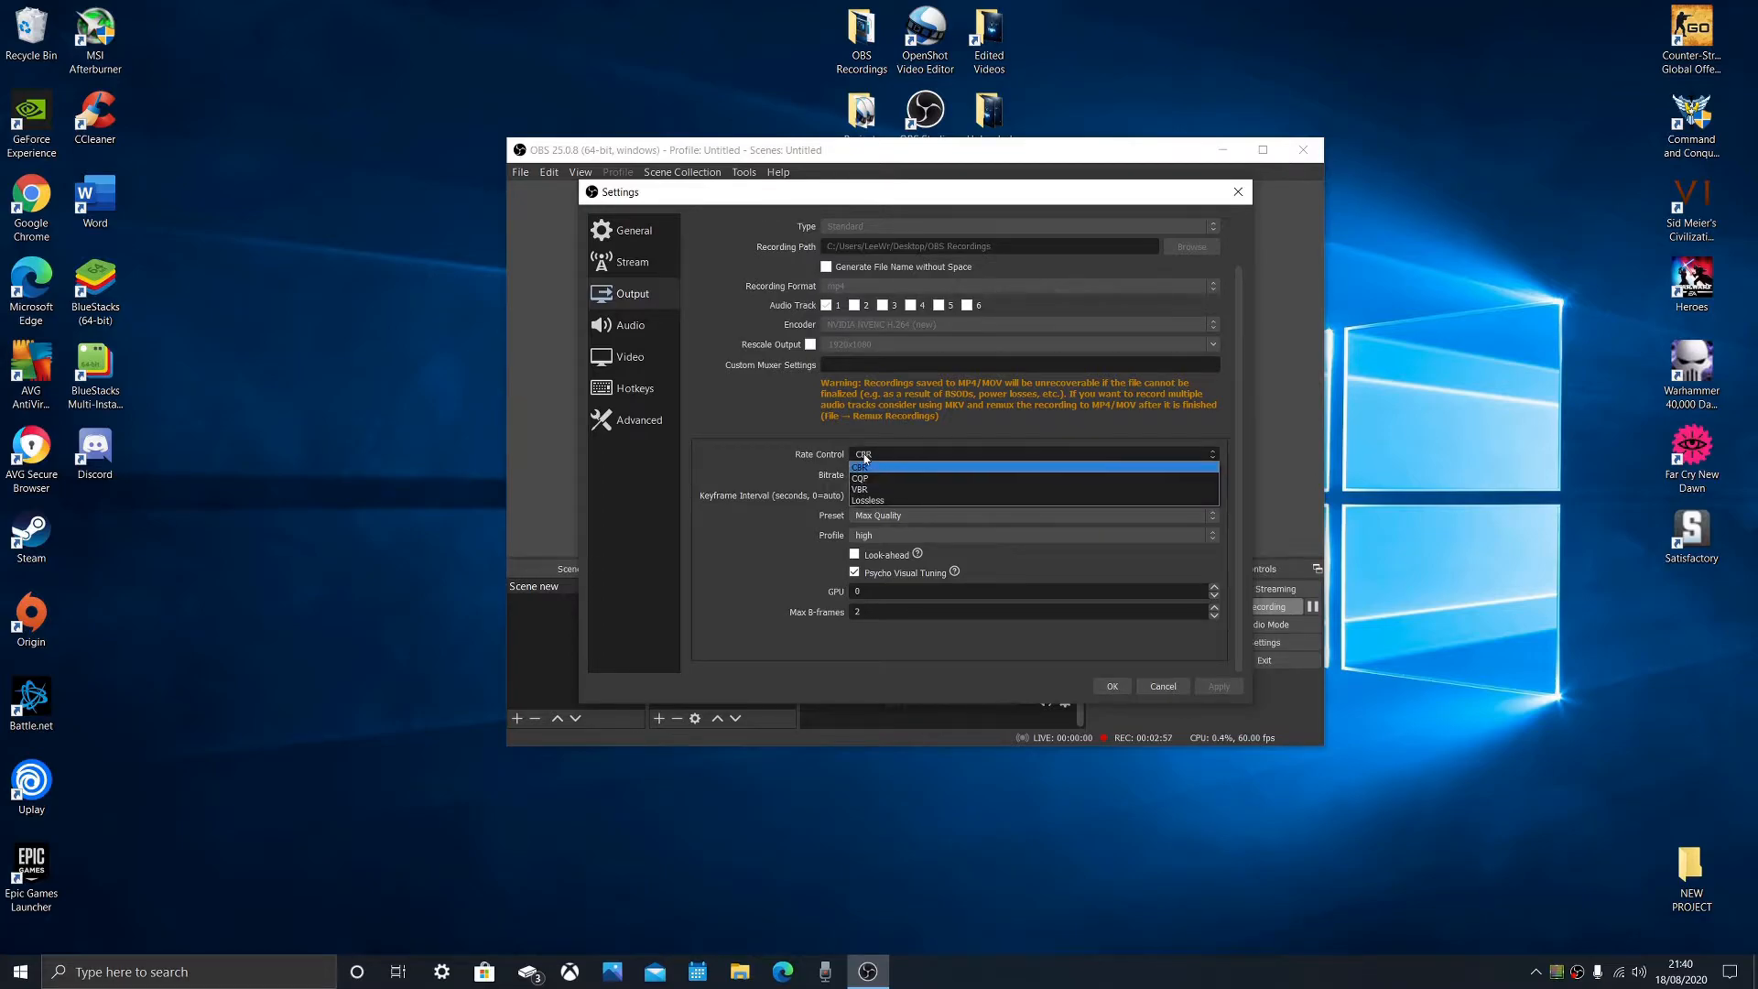
left_click(865, 465)
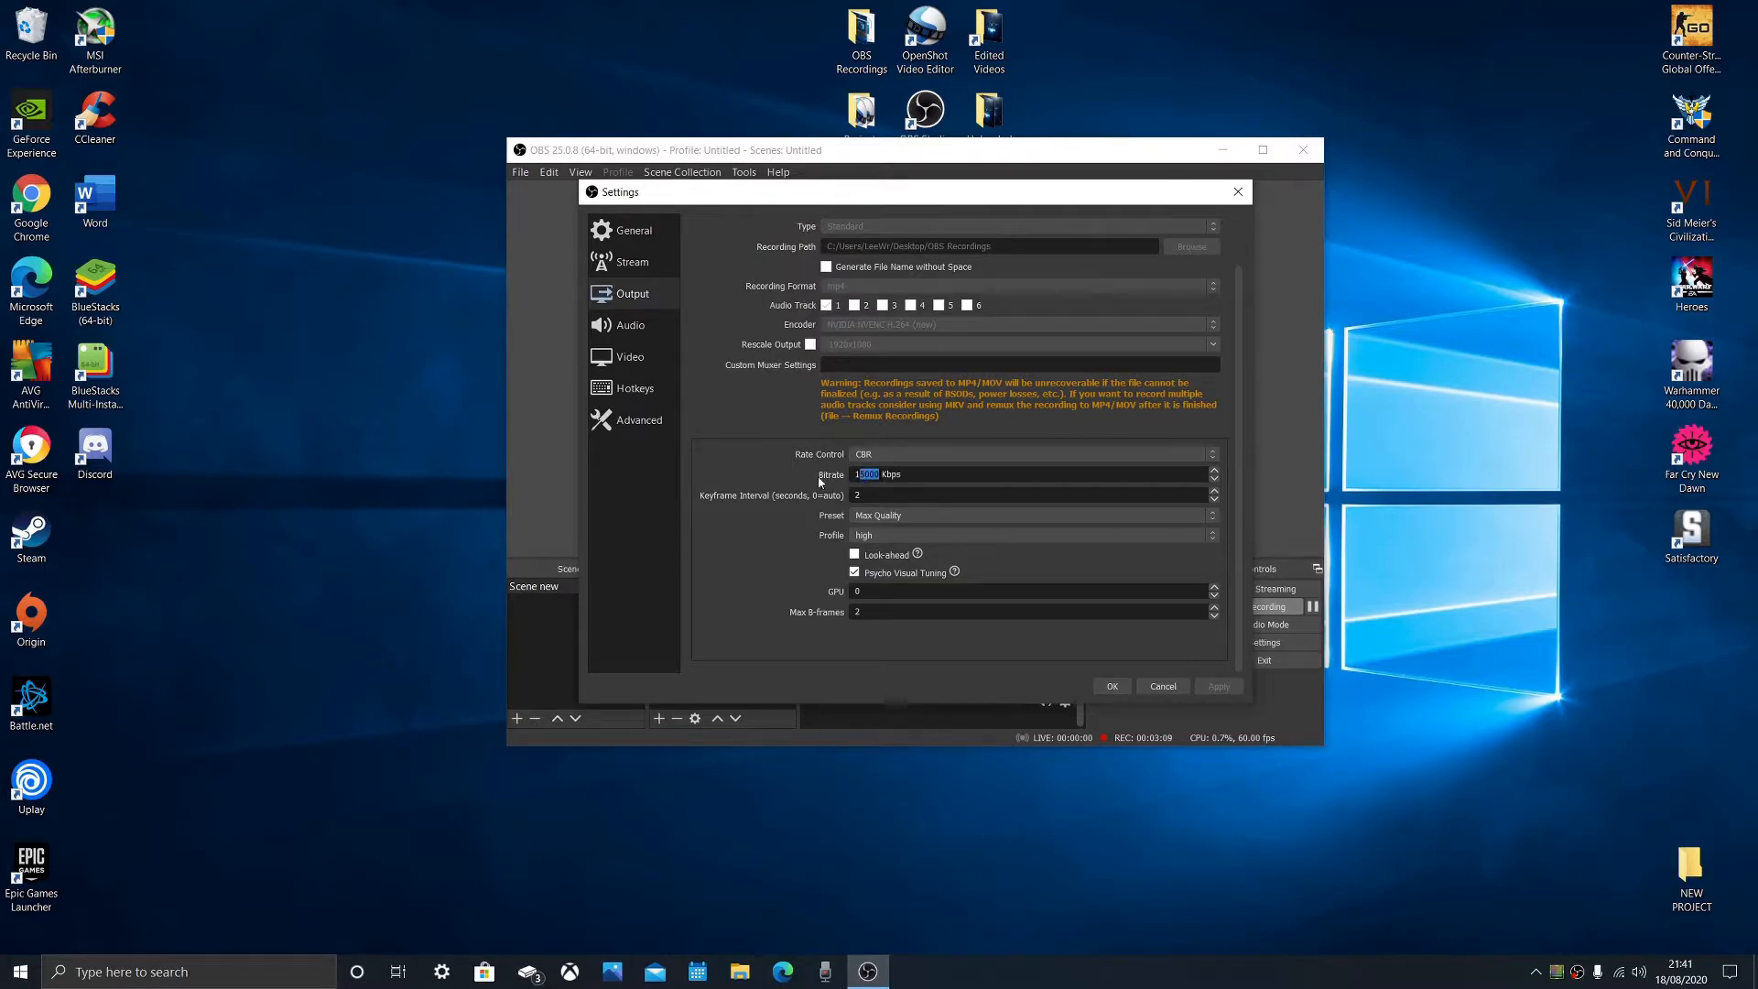
- Switch to Google Chrome and search Google for "youtube bitrate recommendation"
double_click(31, 207)
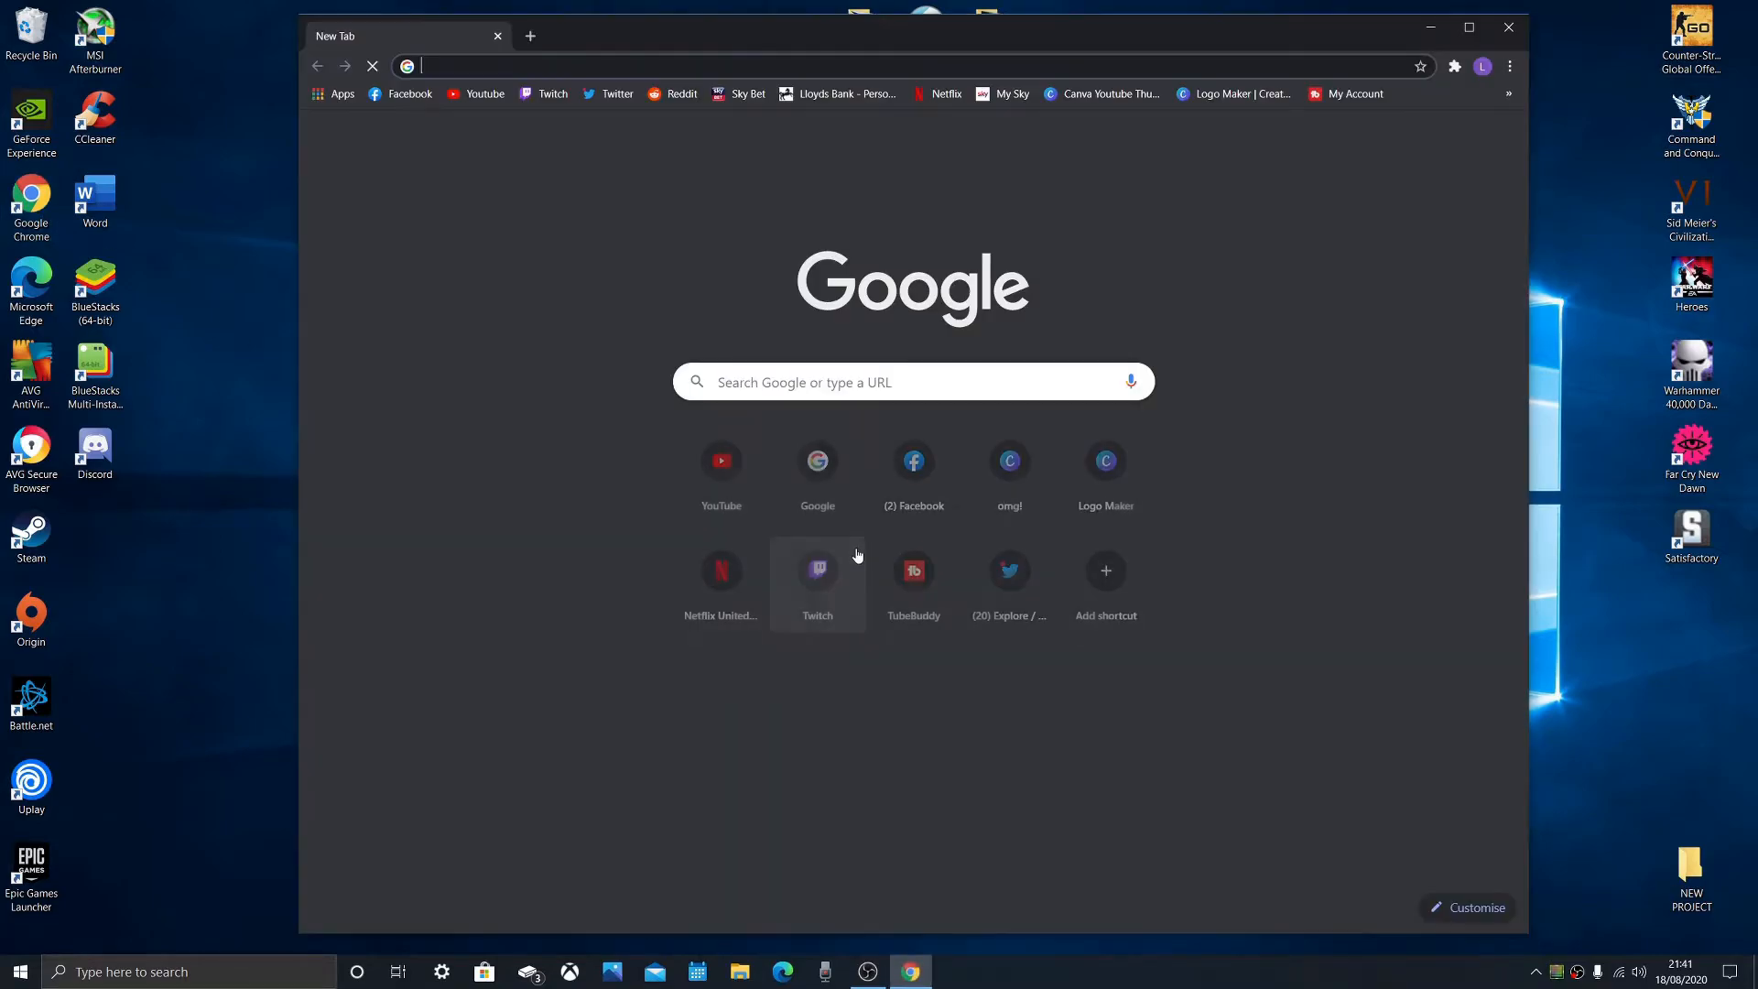
left_click(818, 462)
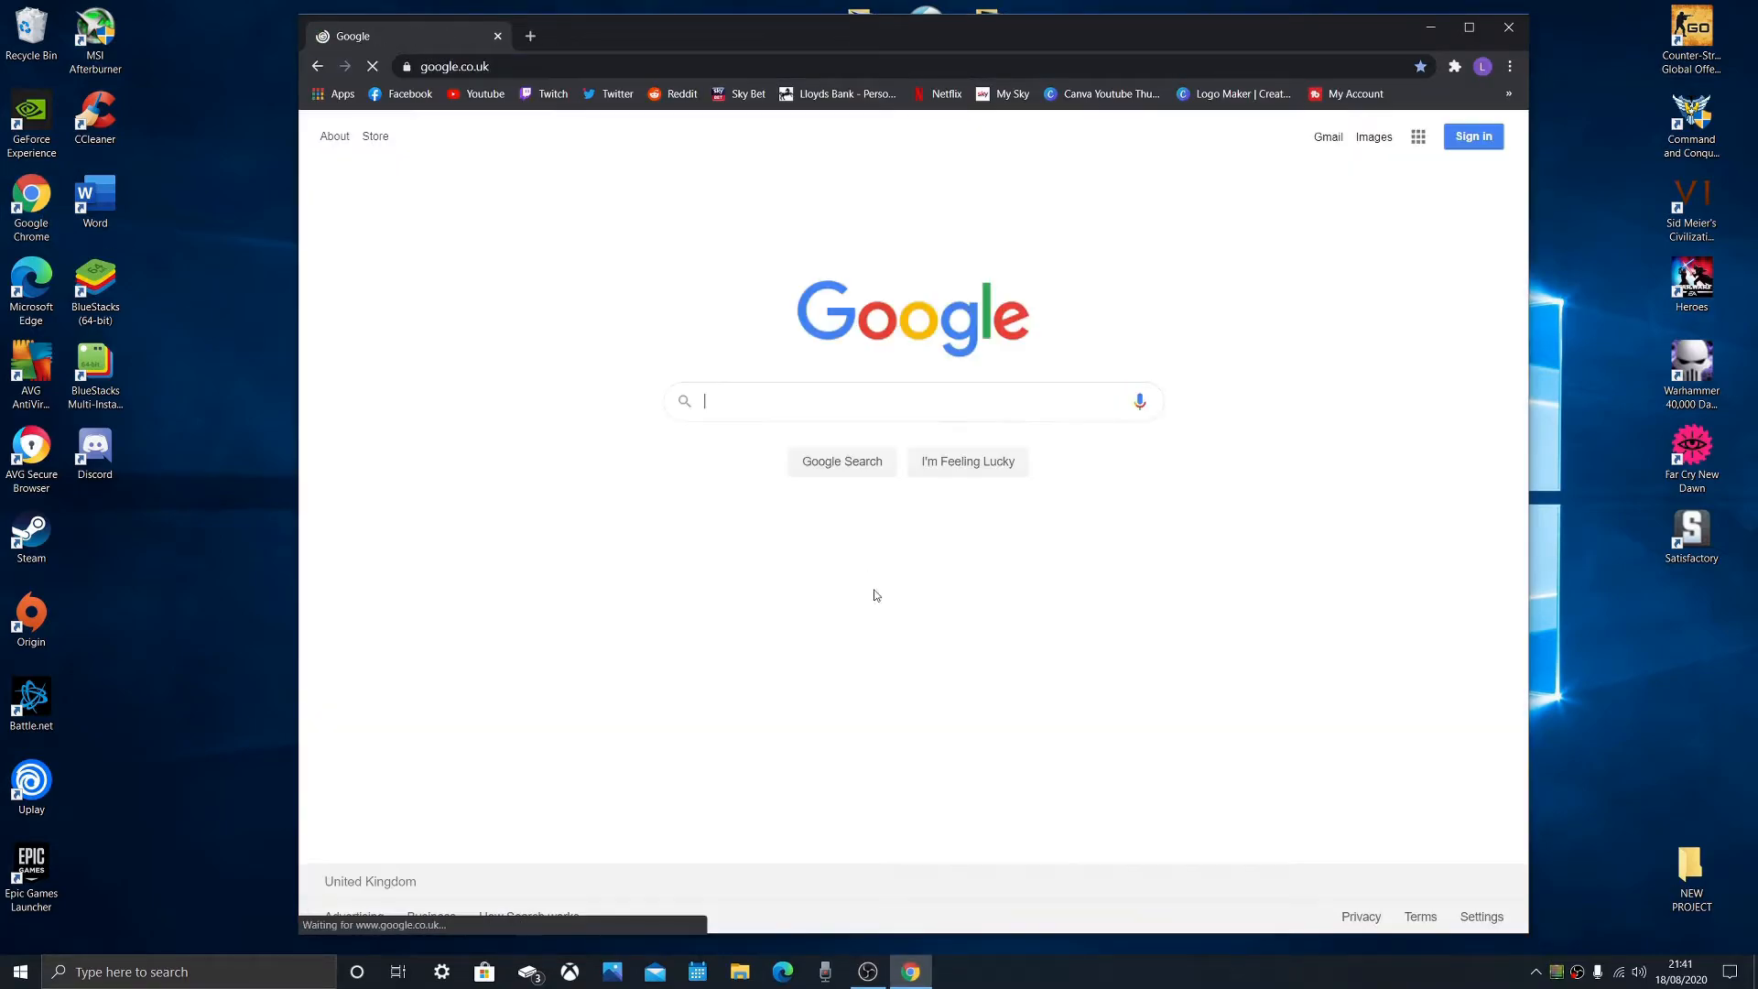
left_click(787, 396)
type("youtube")
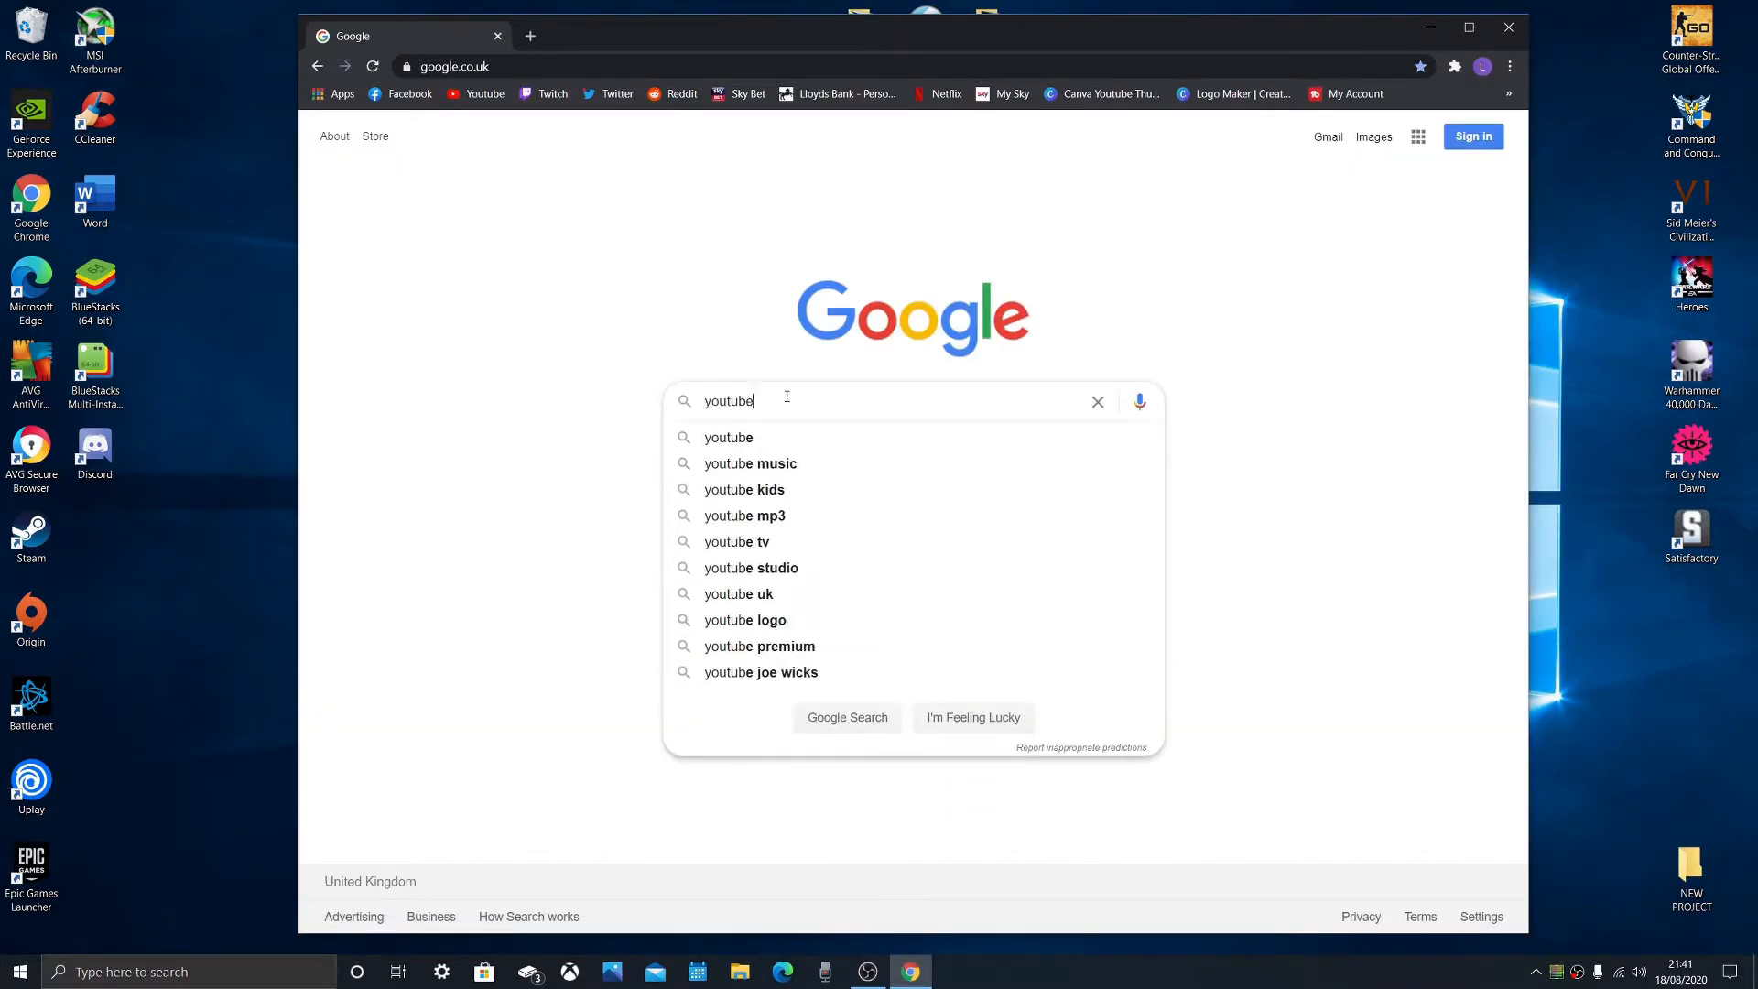
type(" bitrater")
key("BackSpace")
type("re")
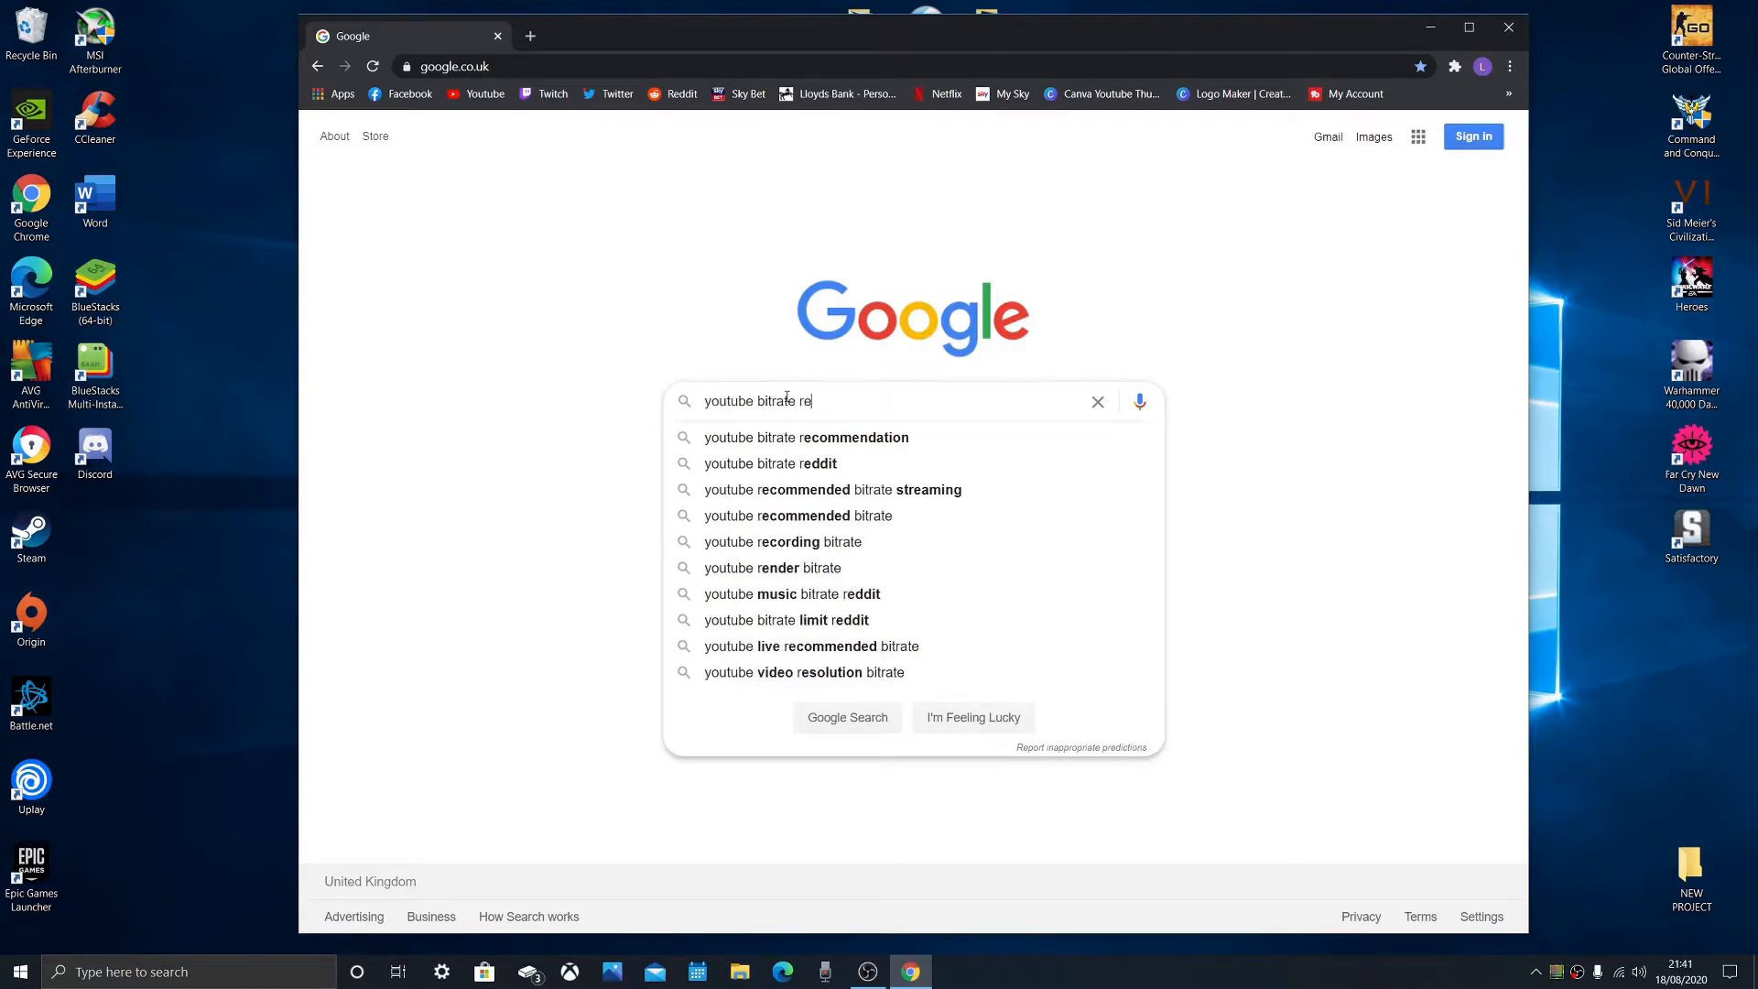
key("Down")
key("Return")
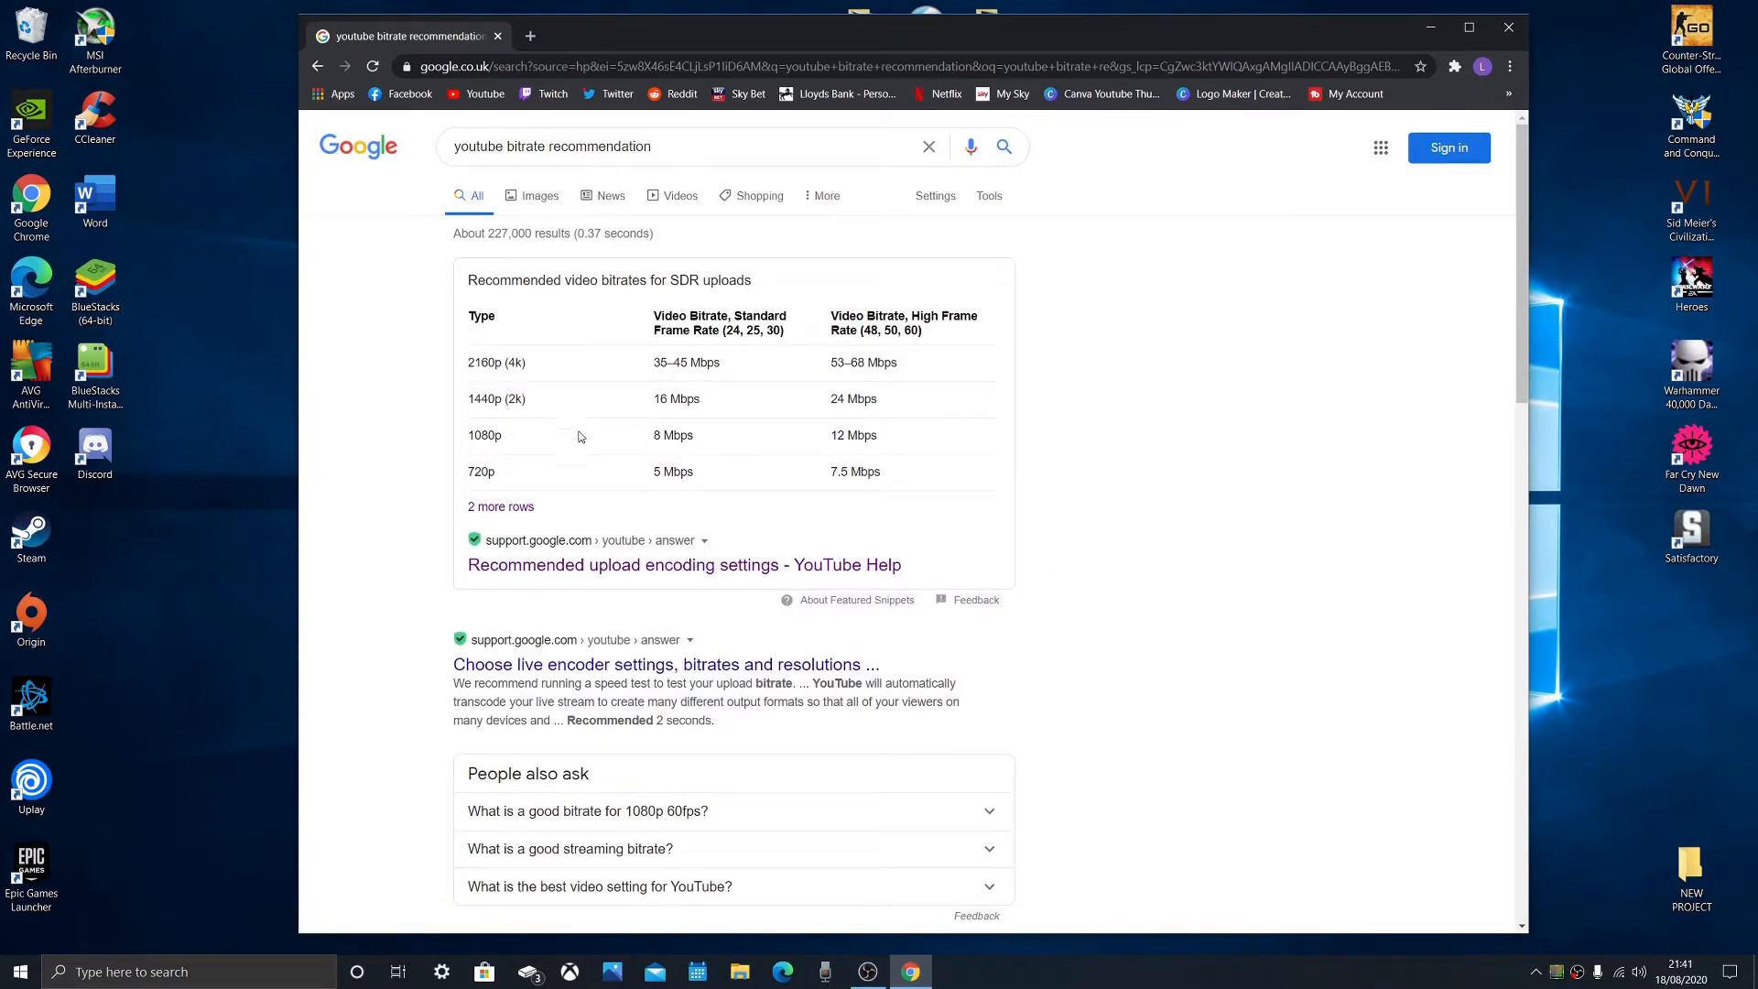
- Highlight the recommended 1080p bitrate for high frame rates in the results table, and switch back to OBS
double_click(496, 436)
left_click(927, 337)
left_click_drag(880, 437, 834, 438)
mouse_move(881, 979)
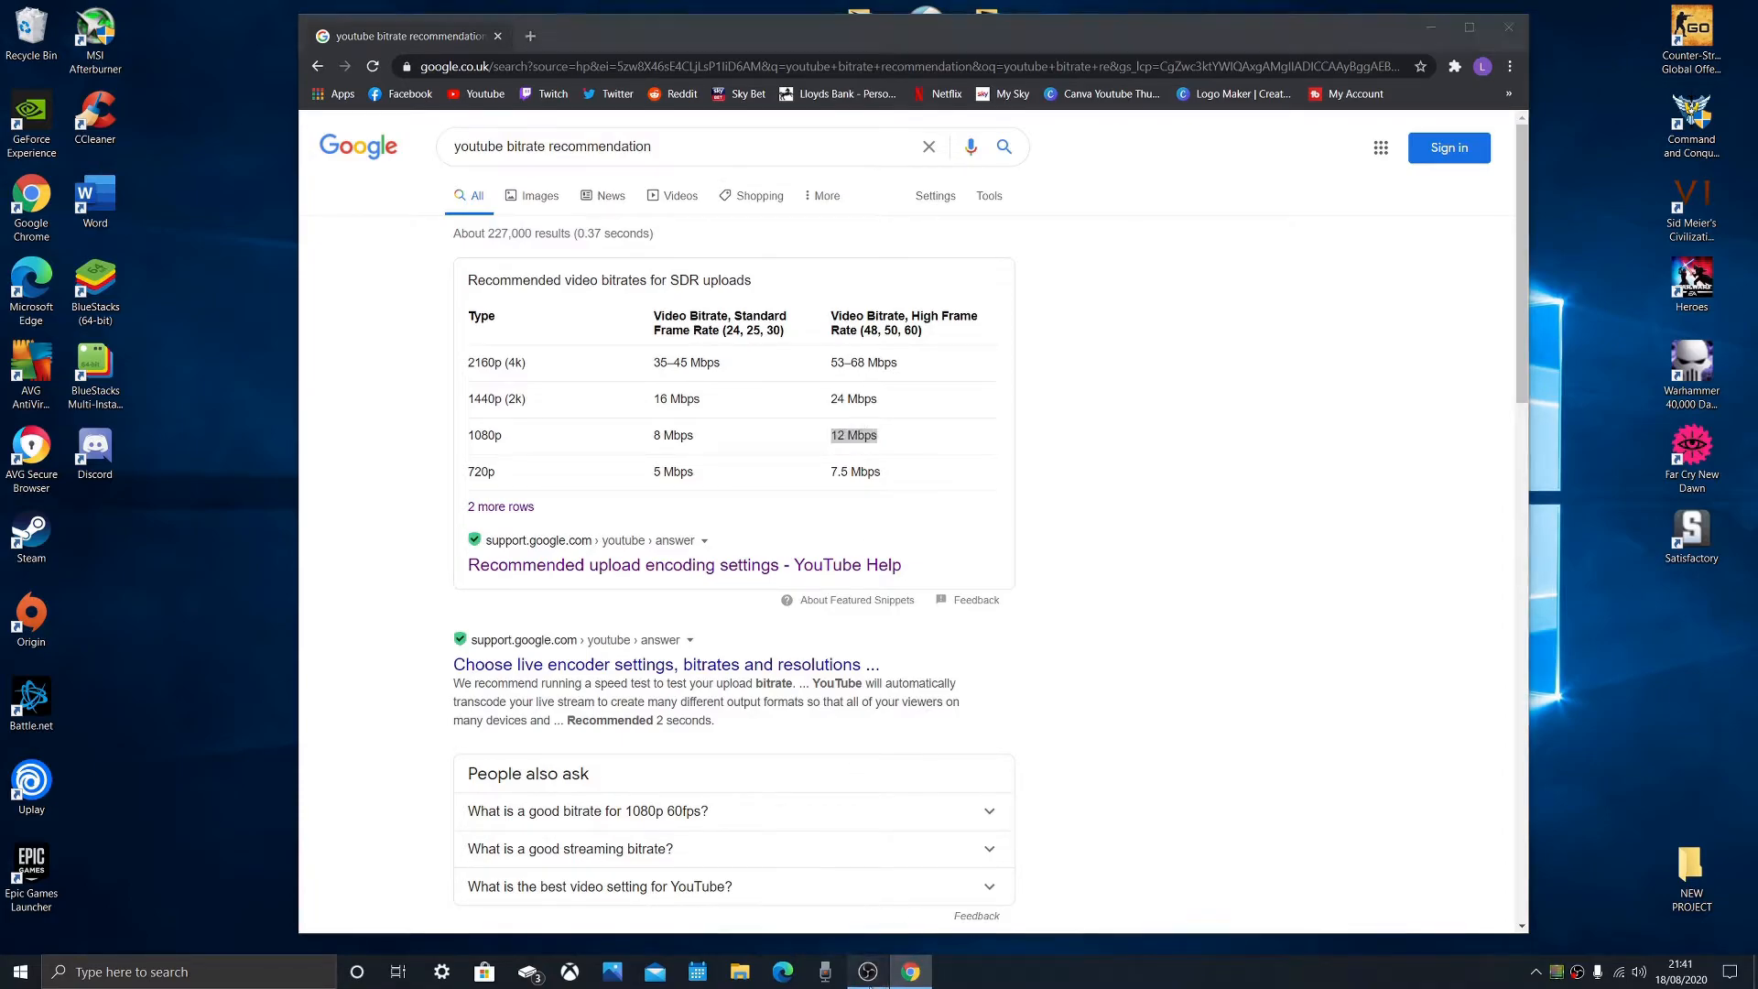
left_click(868, 972)
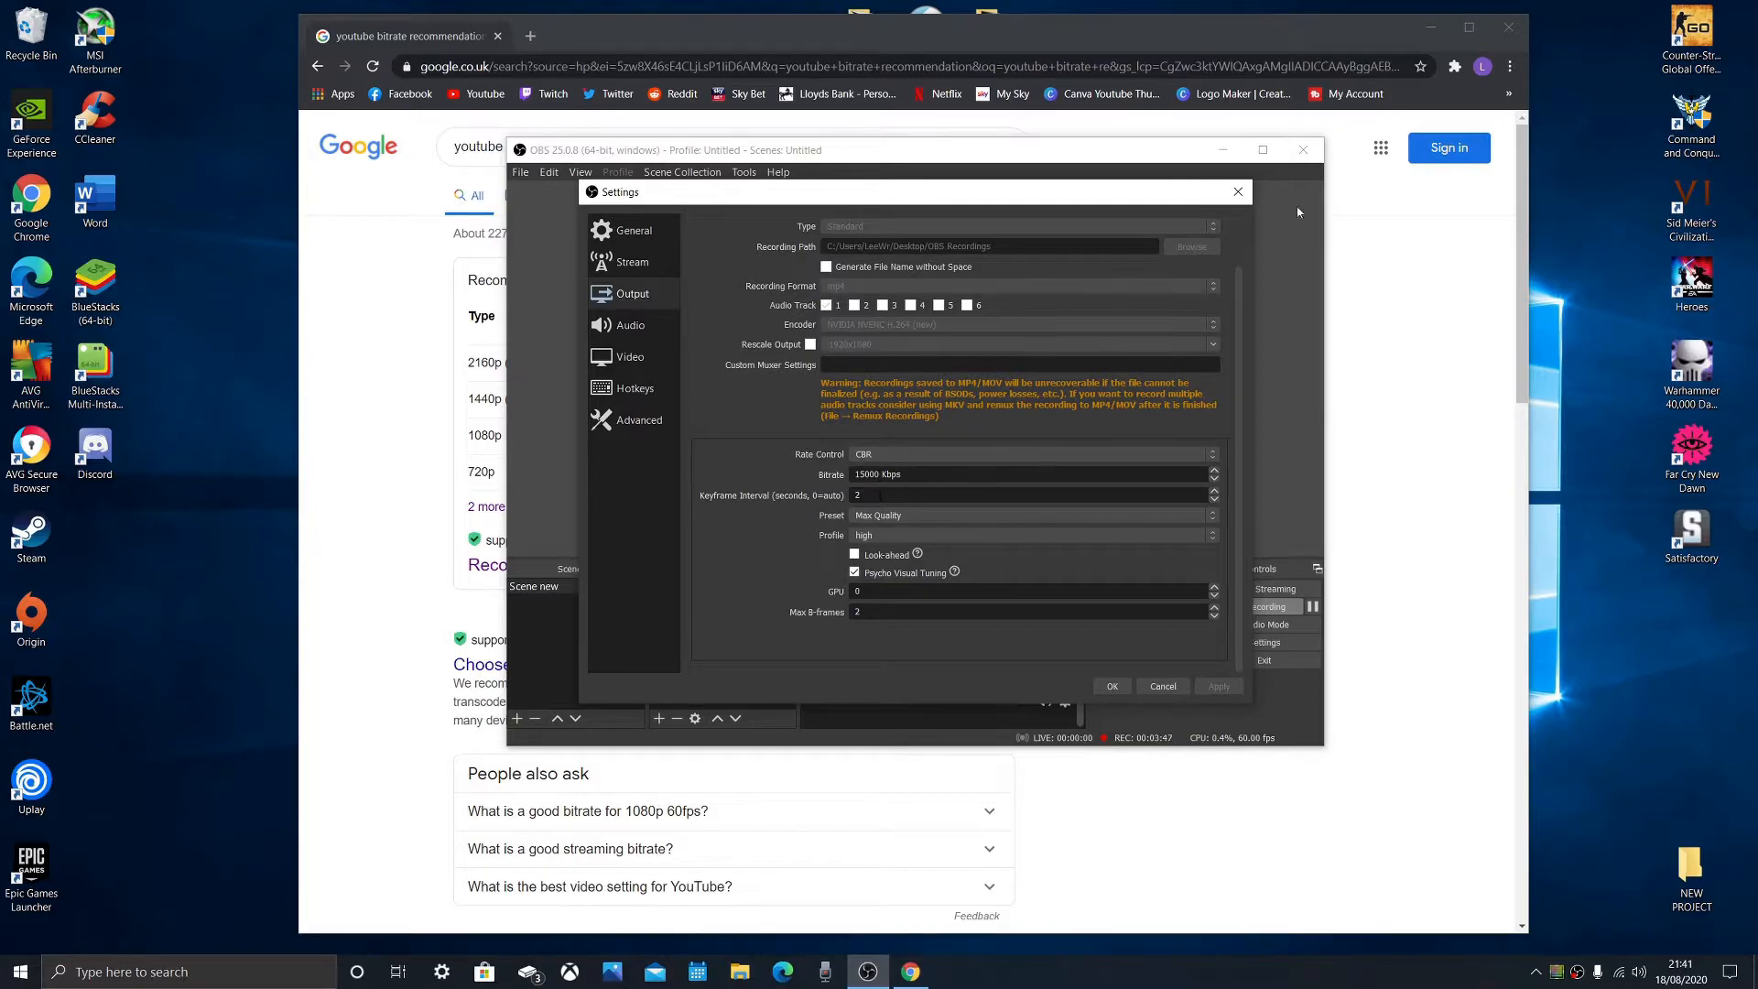
- Switch to Chrome, check the bitrate, frame rate and video codec sections of YouTube's recommended upload encoding settings, and close the browser
left_click(415, 447)
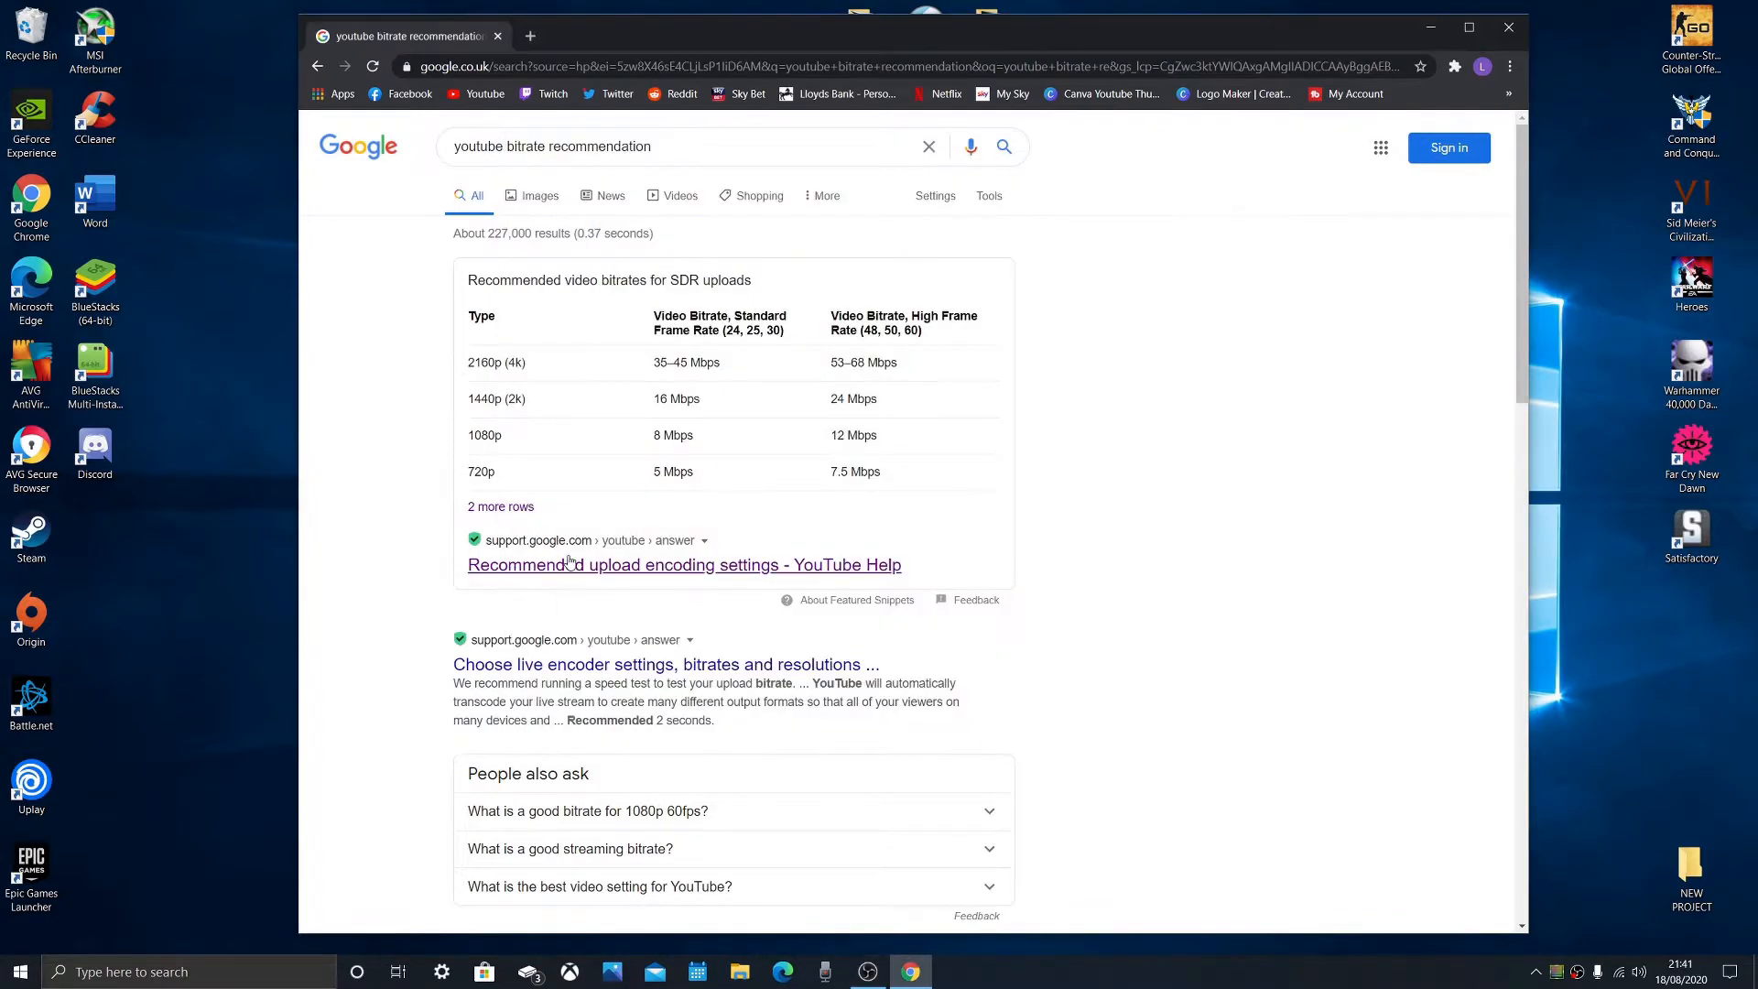
left_click(569, 561)
scroll(942, 564, "down", 2)
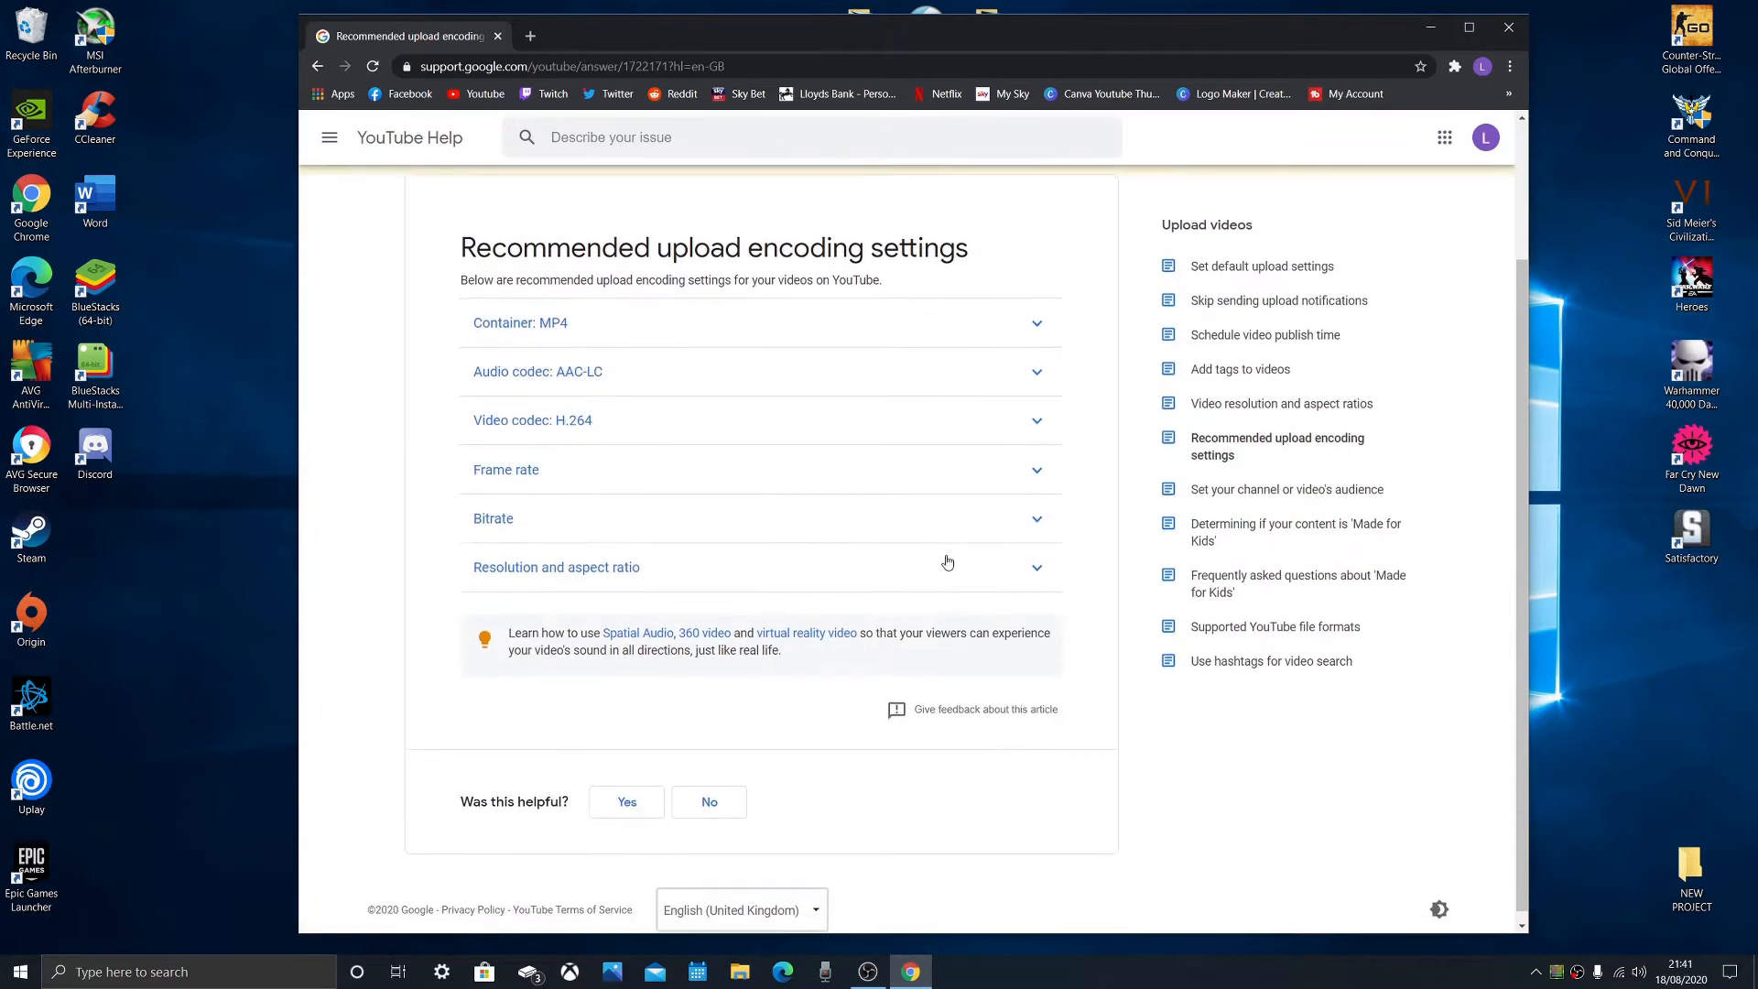
left_click(1035, 520)
left_click(1036, 520)
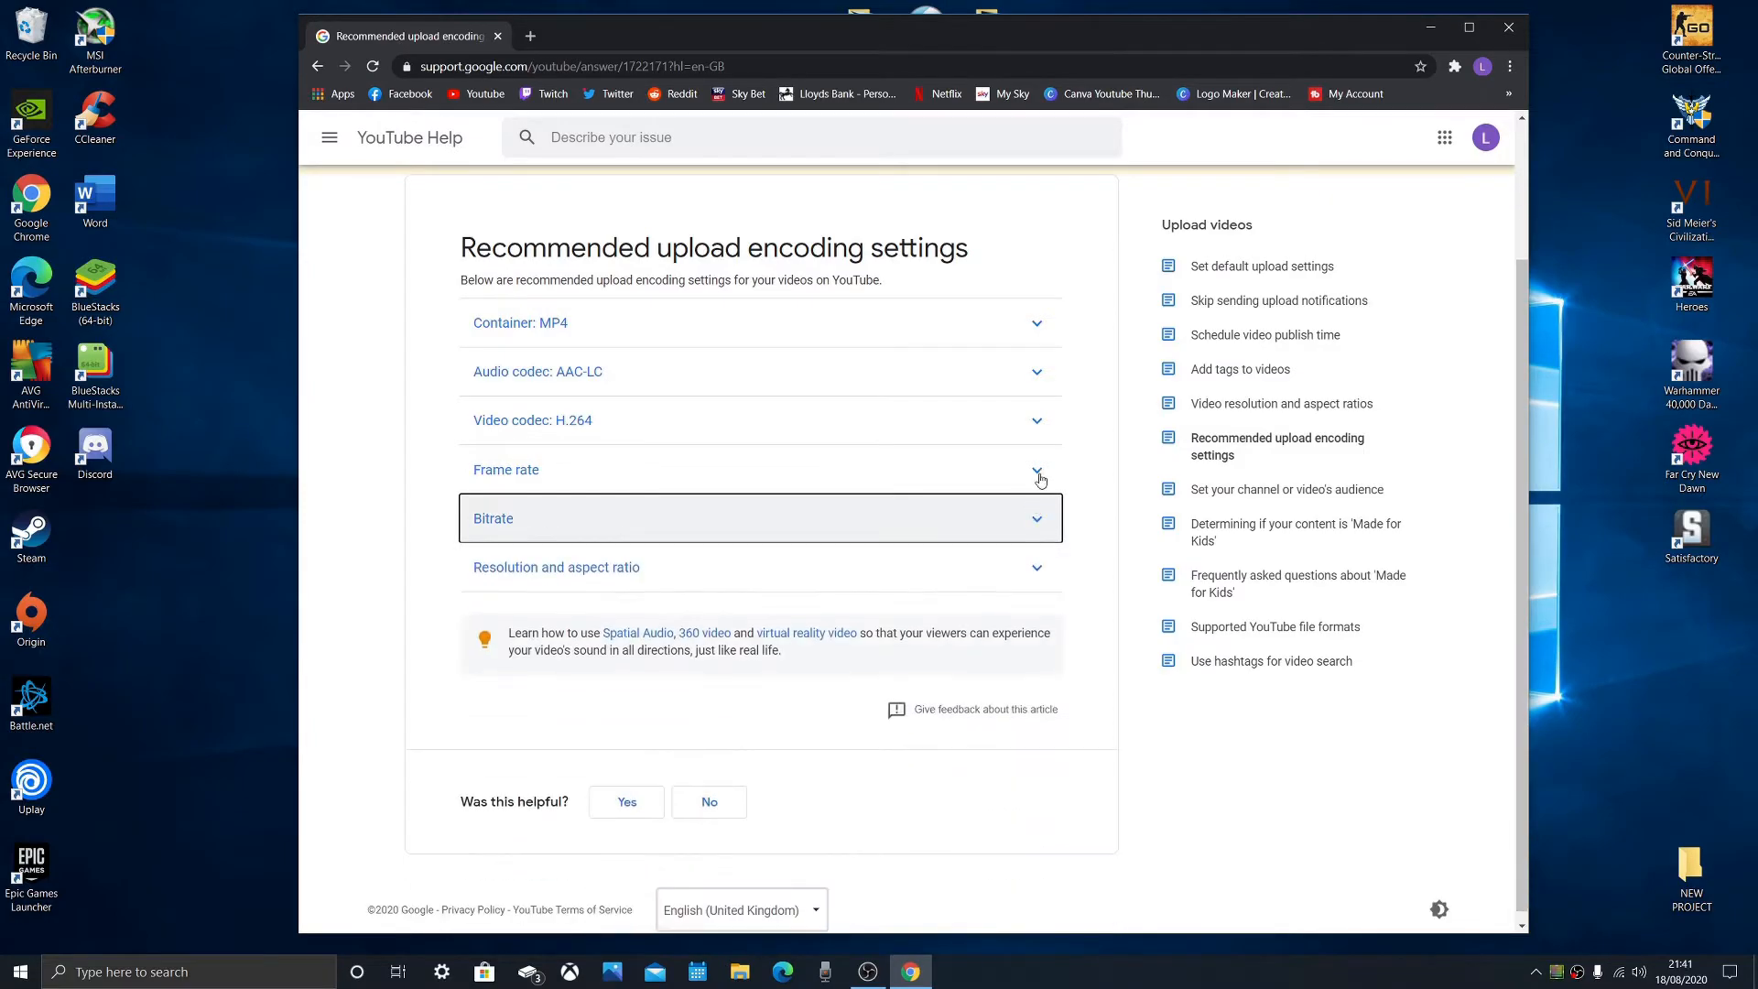
left_click(1039, 473)
left_click(1039, 469)
left_click(1040, 424)
left_click(1040, 428)
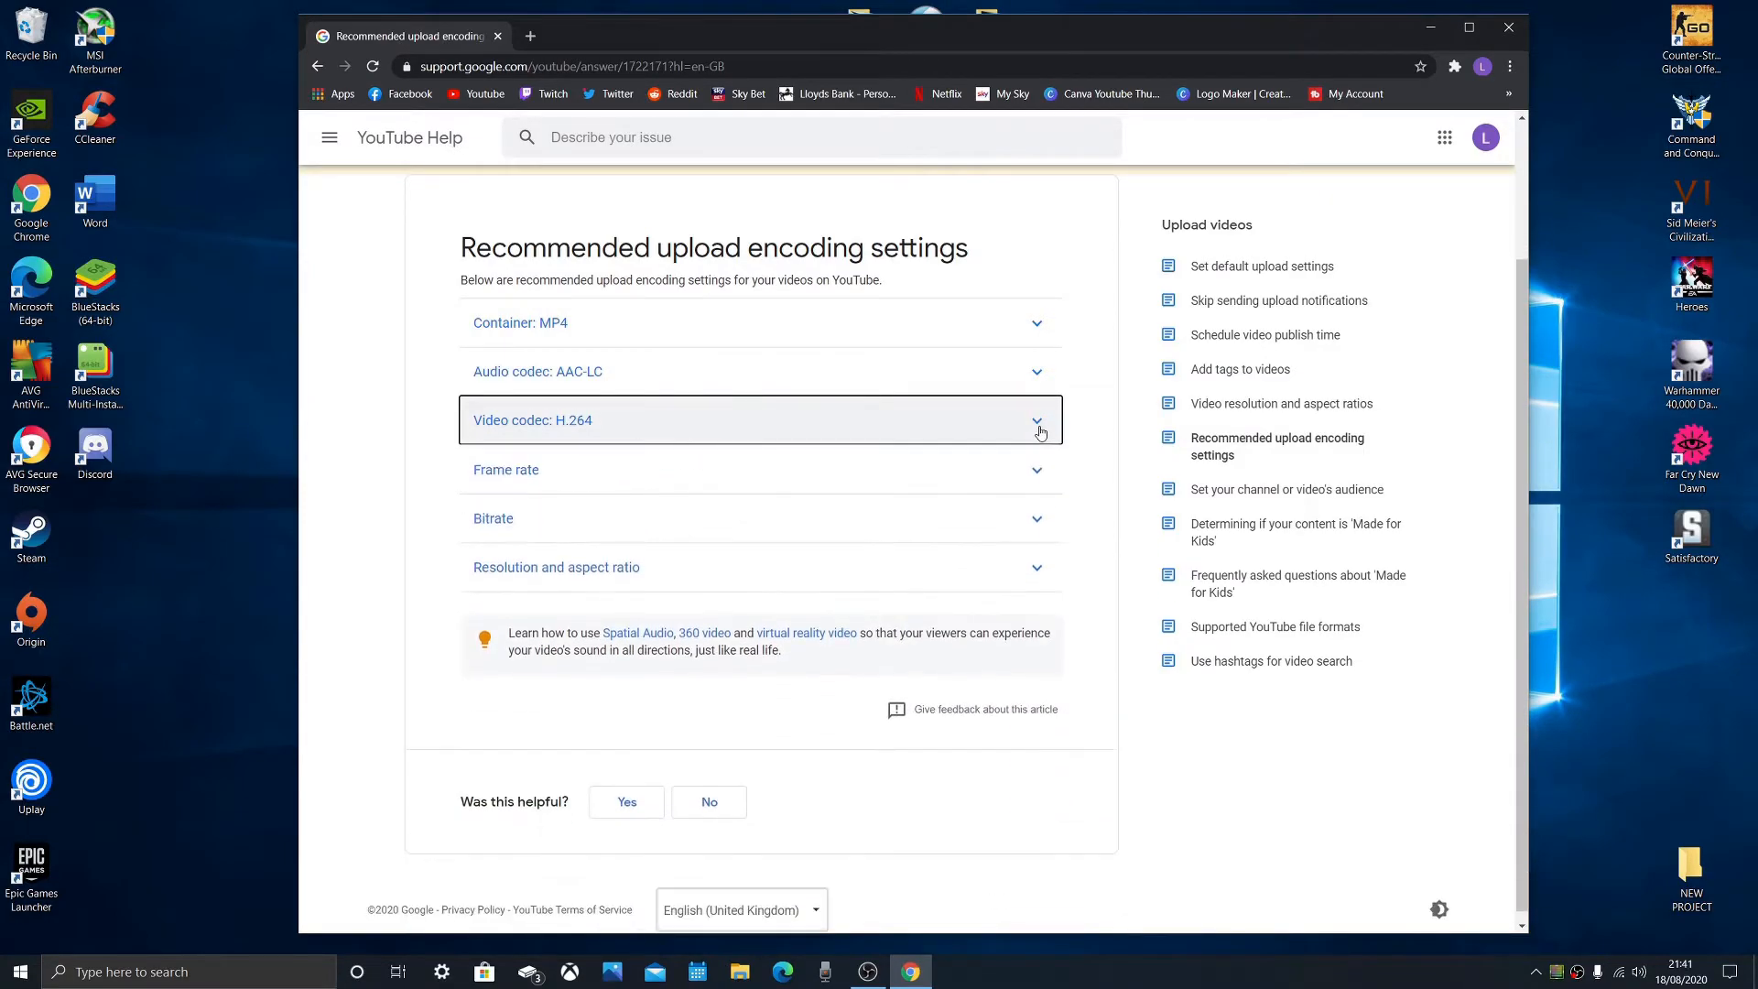
left_click(1516, 30)
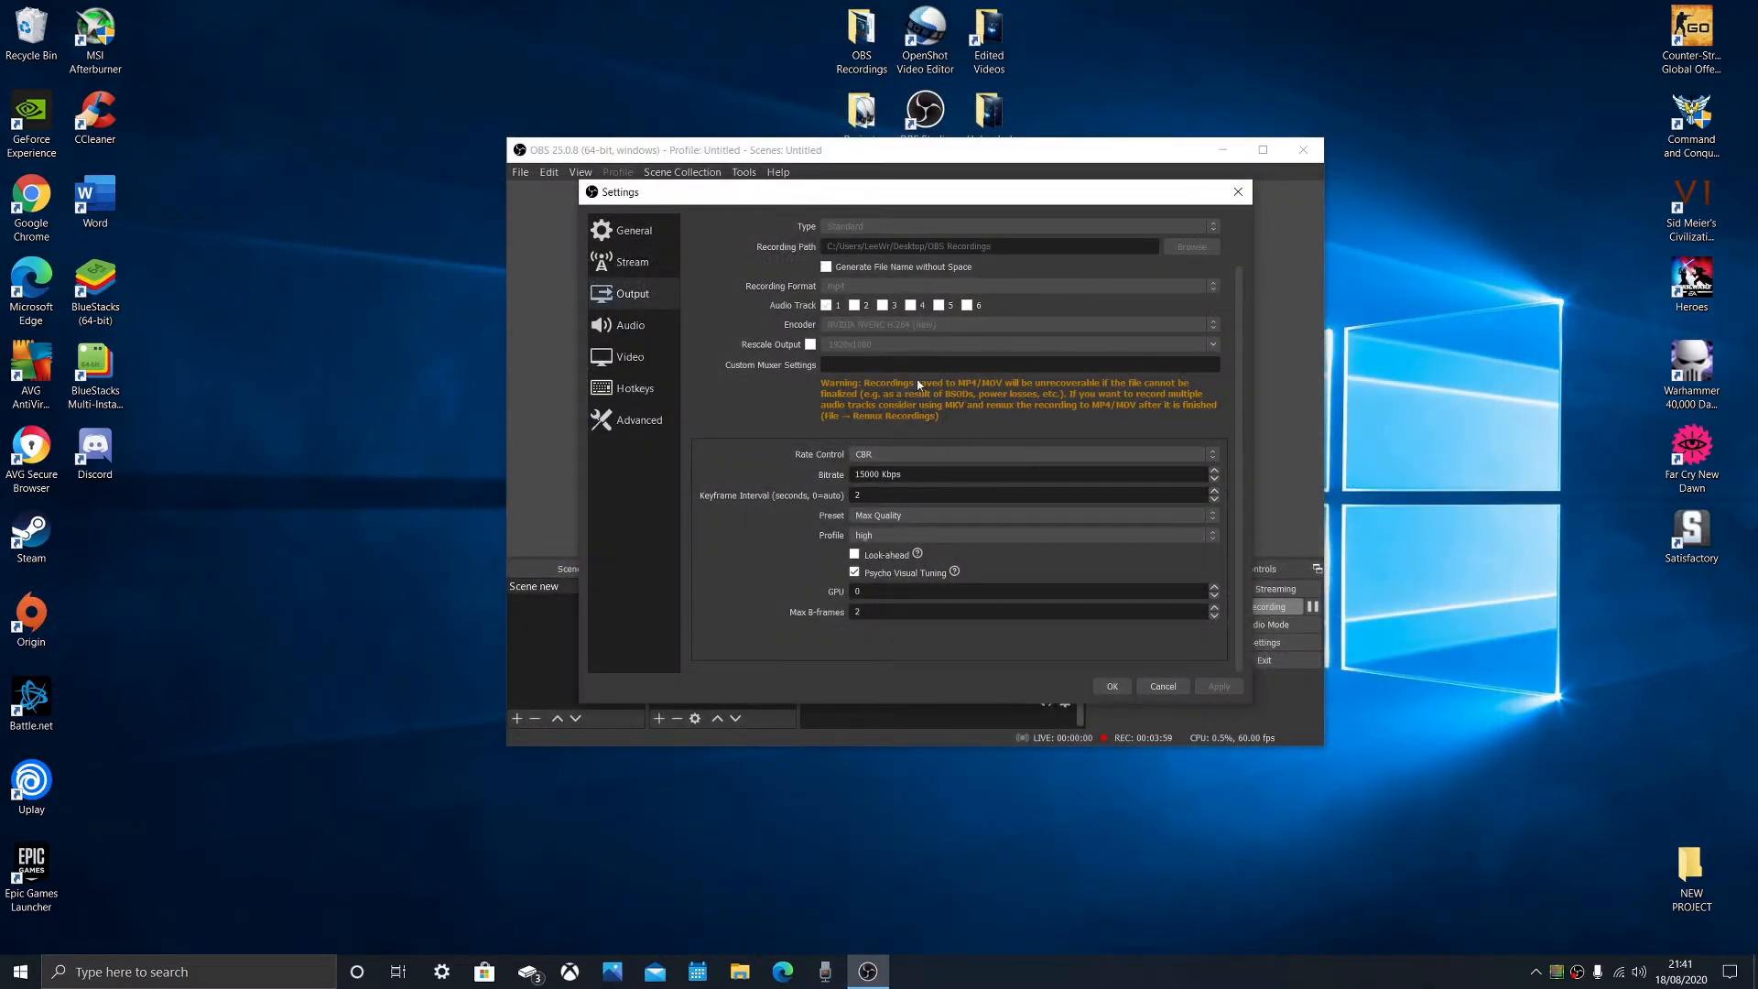
- Choose the Max Quality encoder preset for recording and check the Max B-frames value
left_click(909, 518)
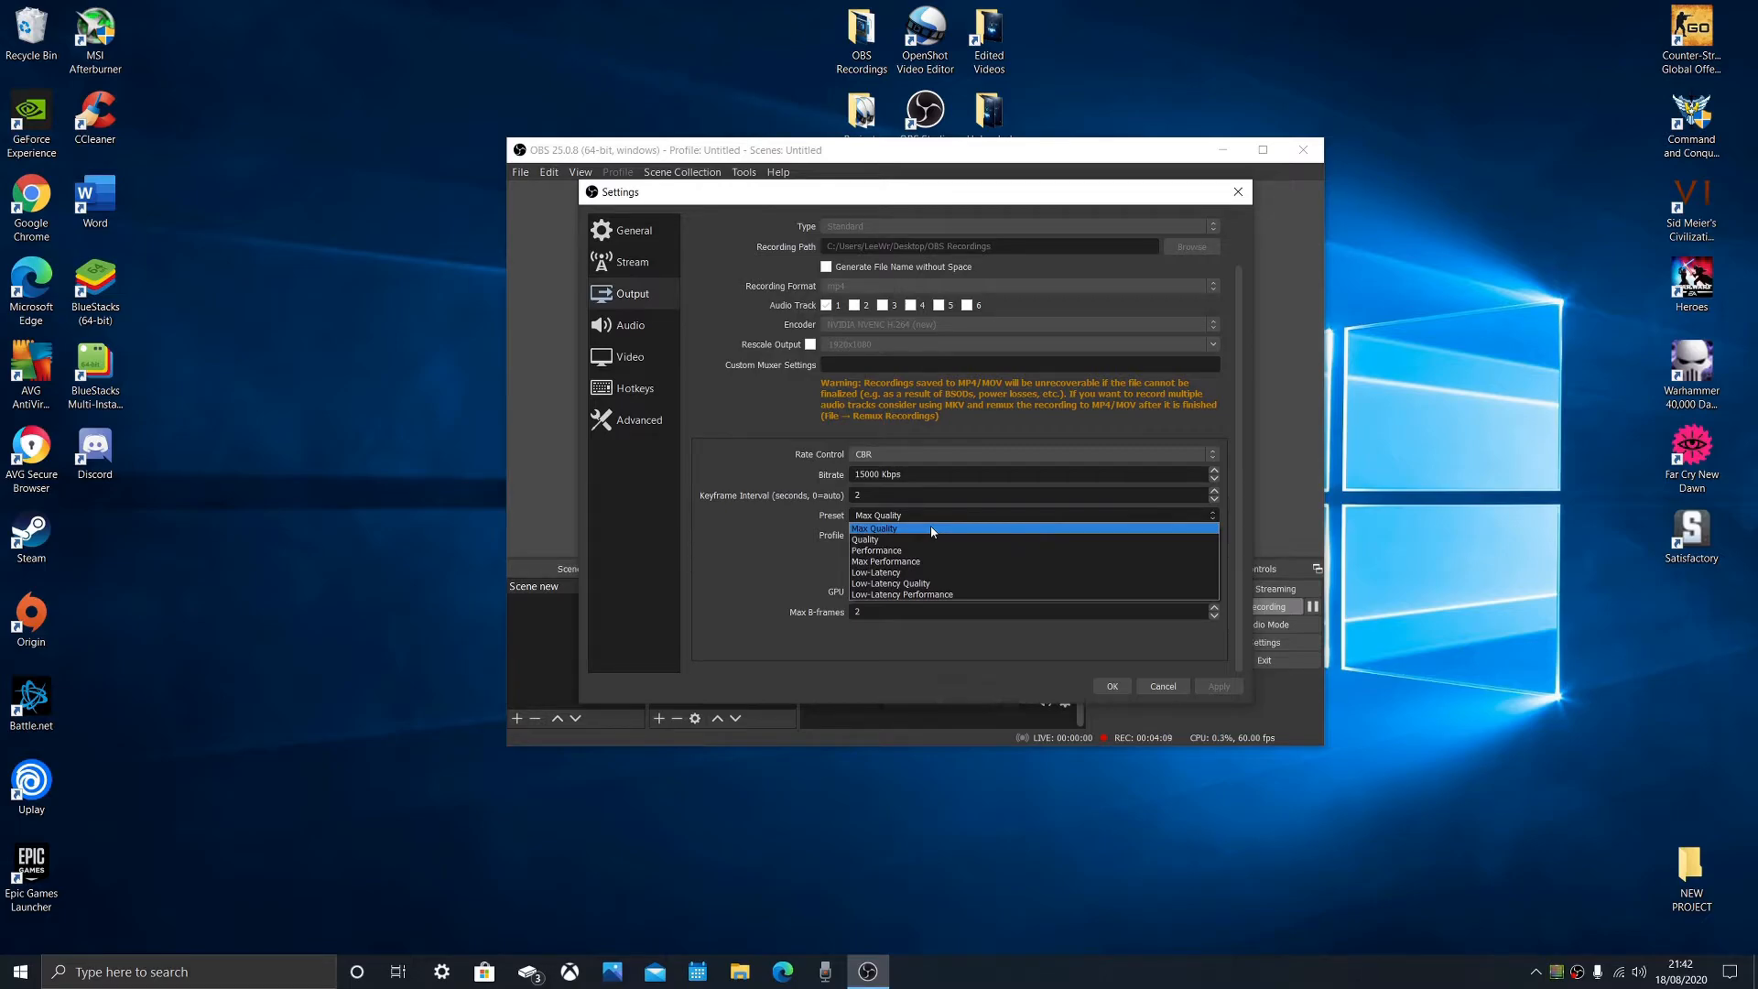
left_click(926, 530)
left_click(885, 514)
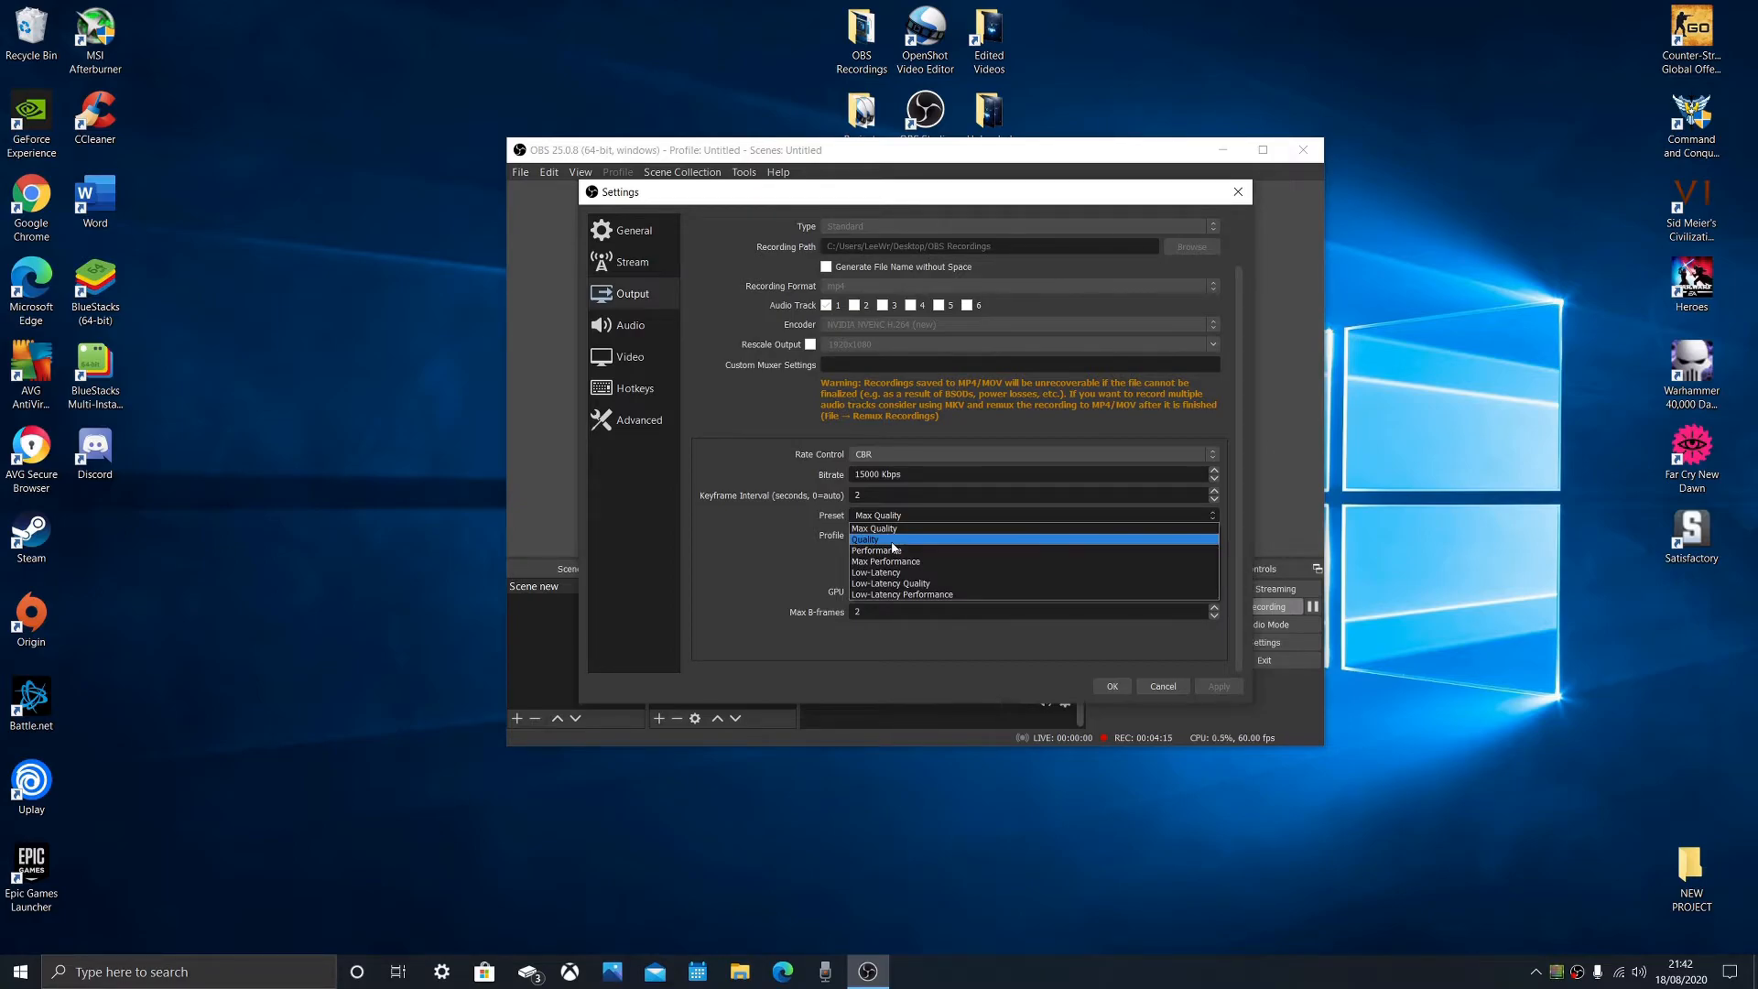
left_click(916, 528)
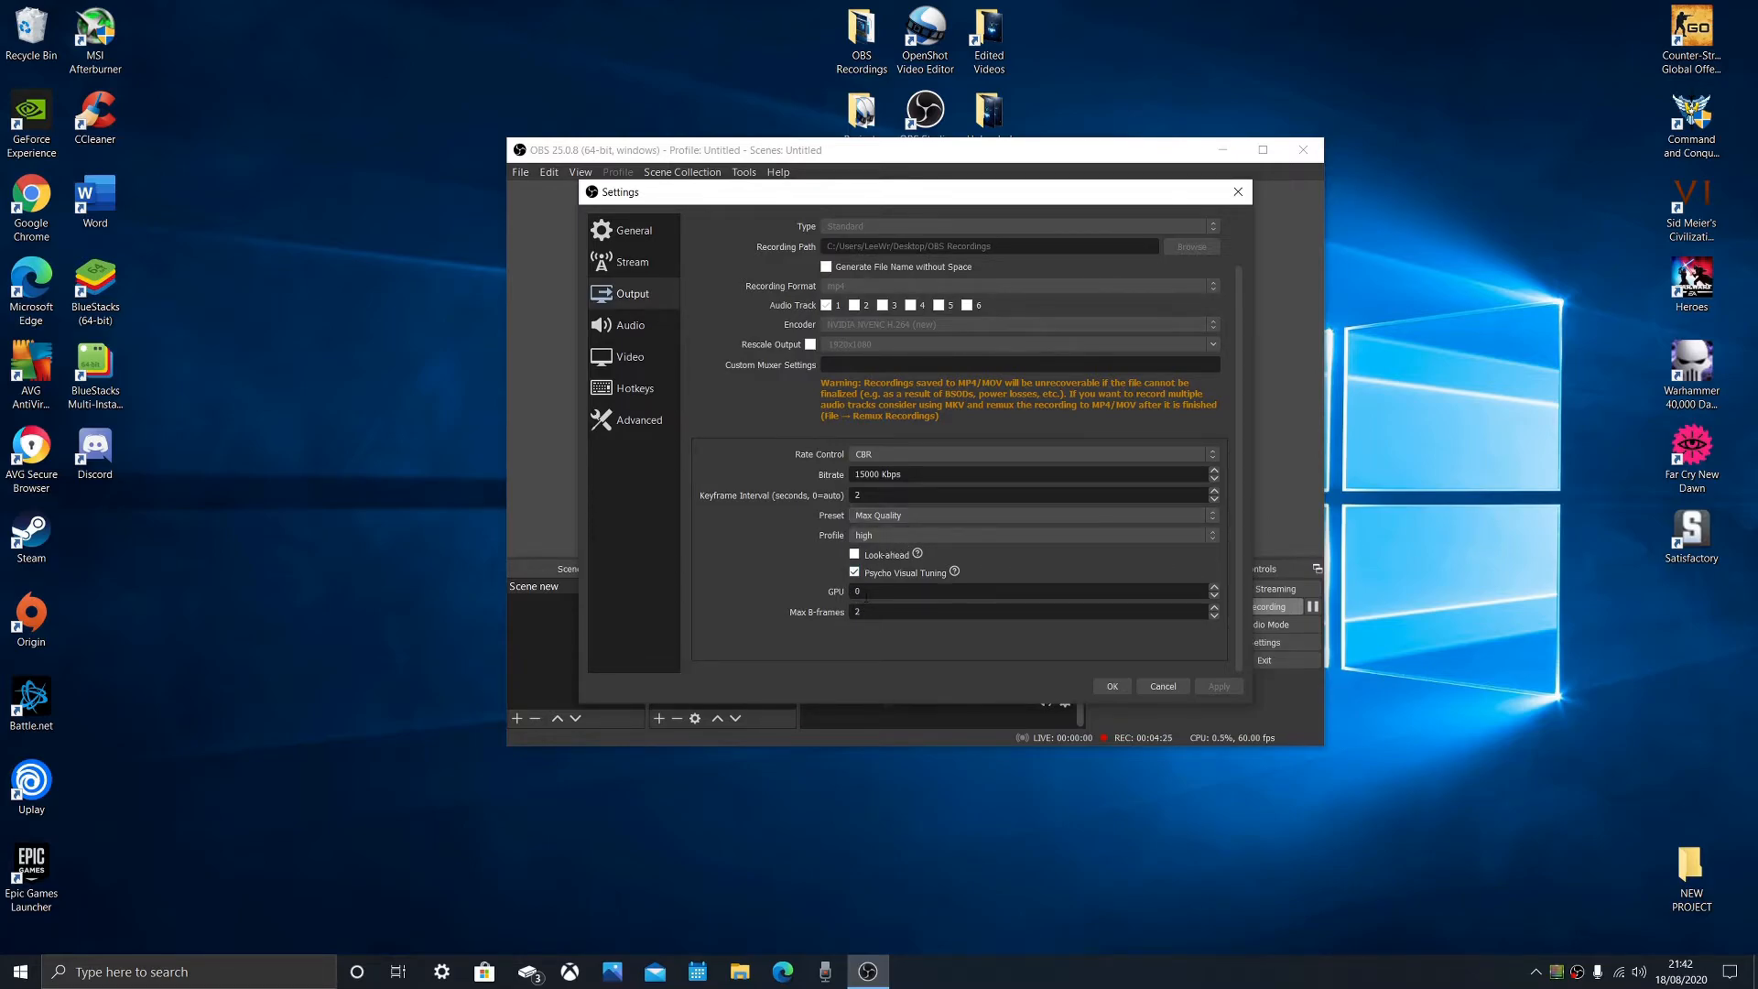
left_click_drag(865, 612, 837, 623)
left_click(859, 641)
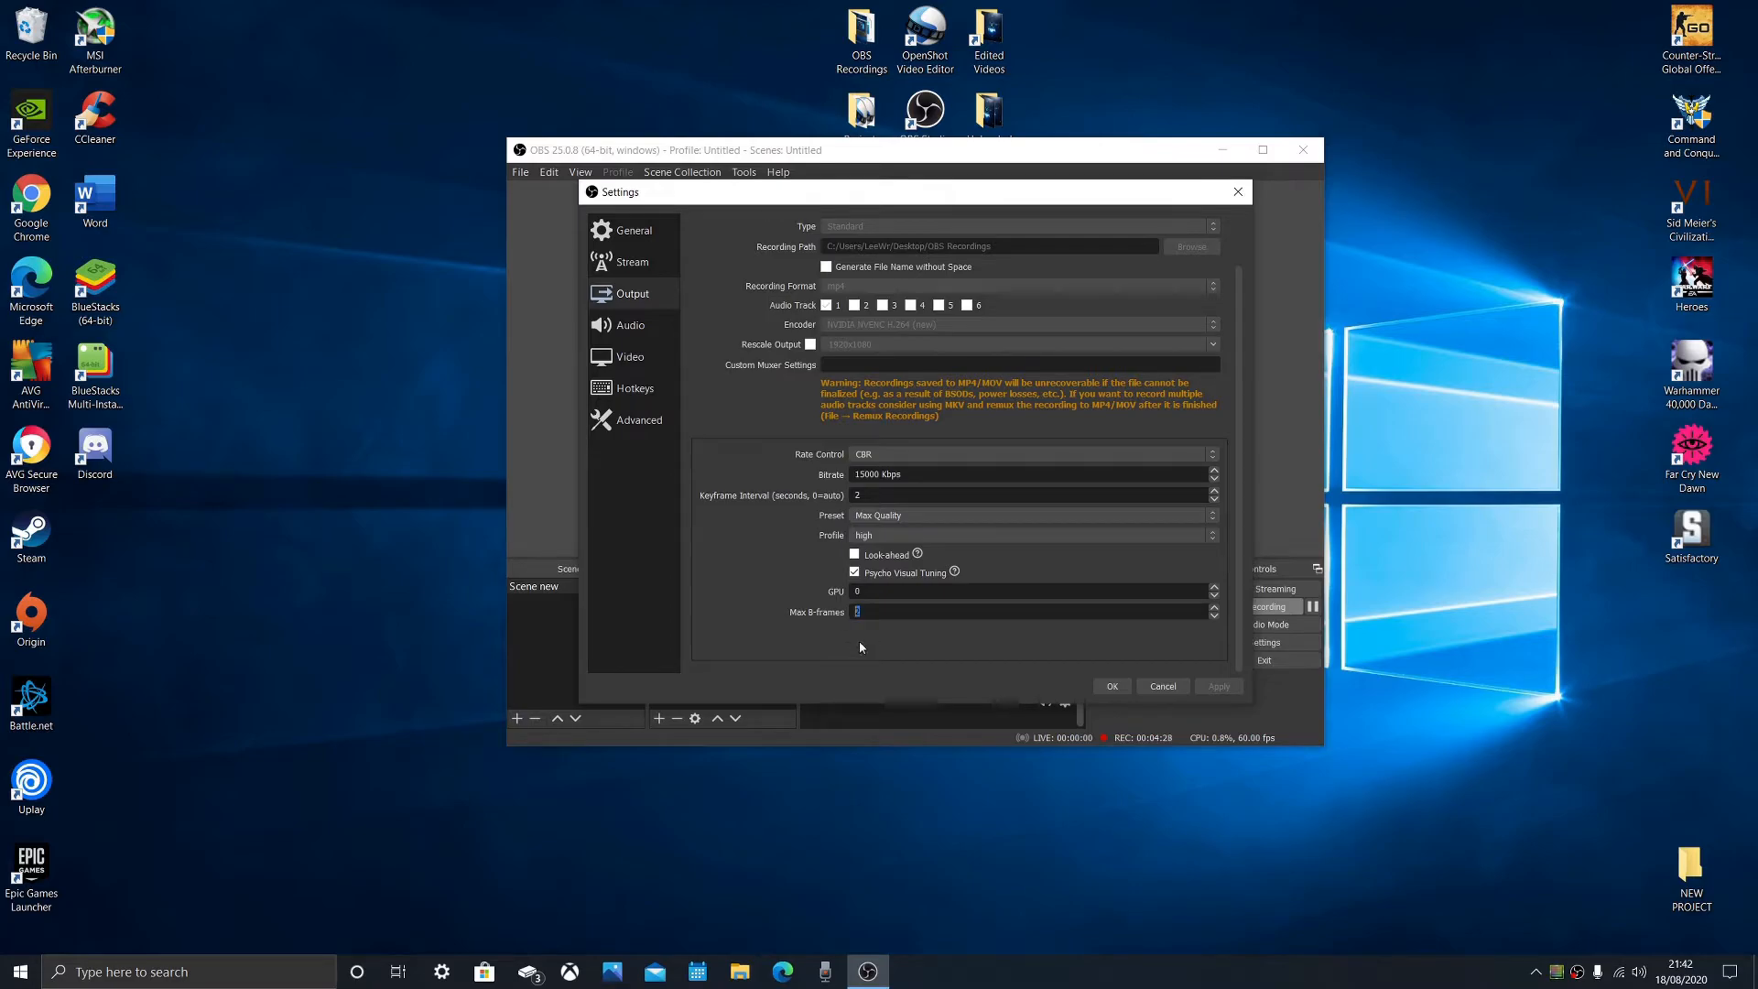
- Review the audio, video and hotkey settings, including the hotkeys assigned for streaming and recording
left_click(649, 327)
left_click(646, 358)
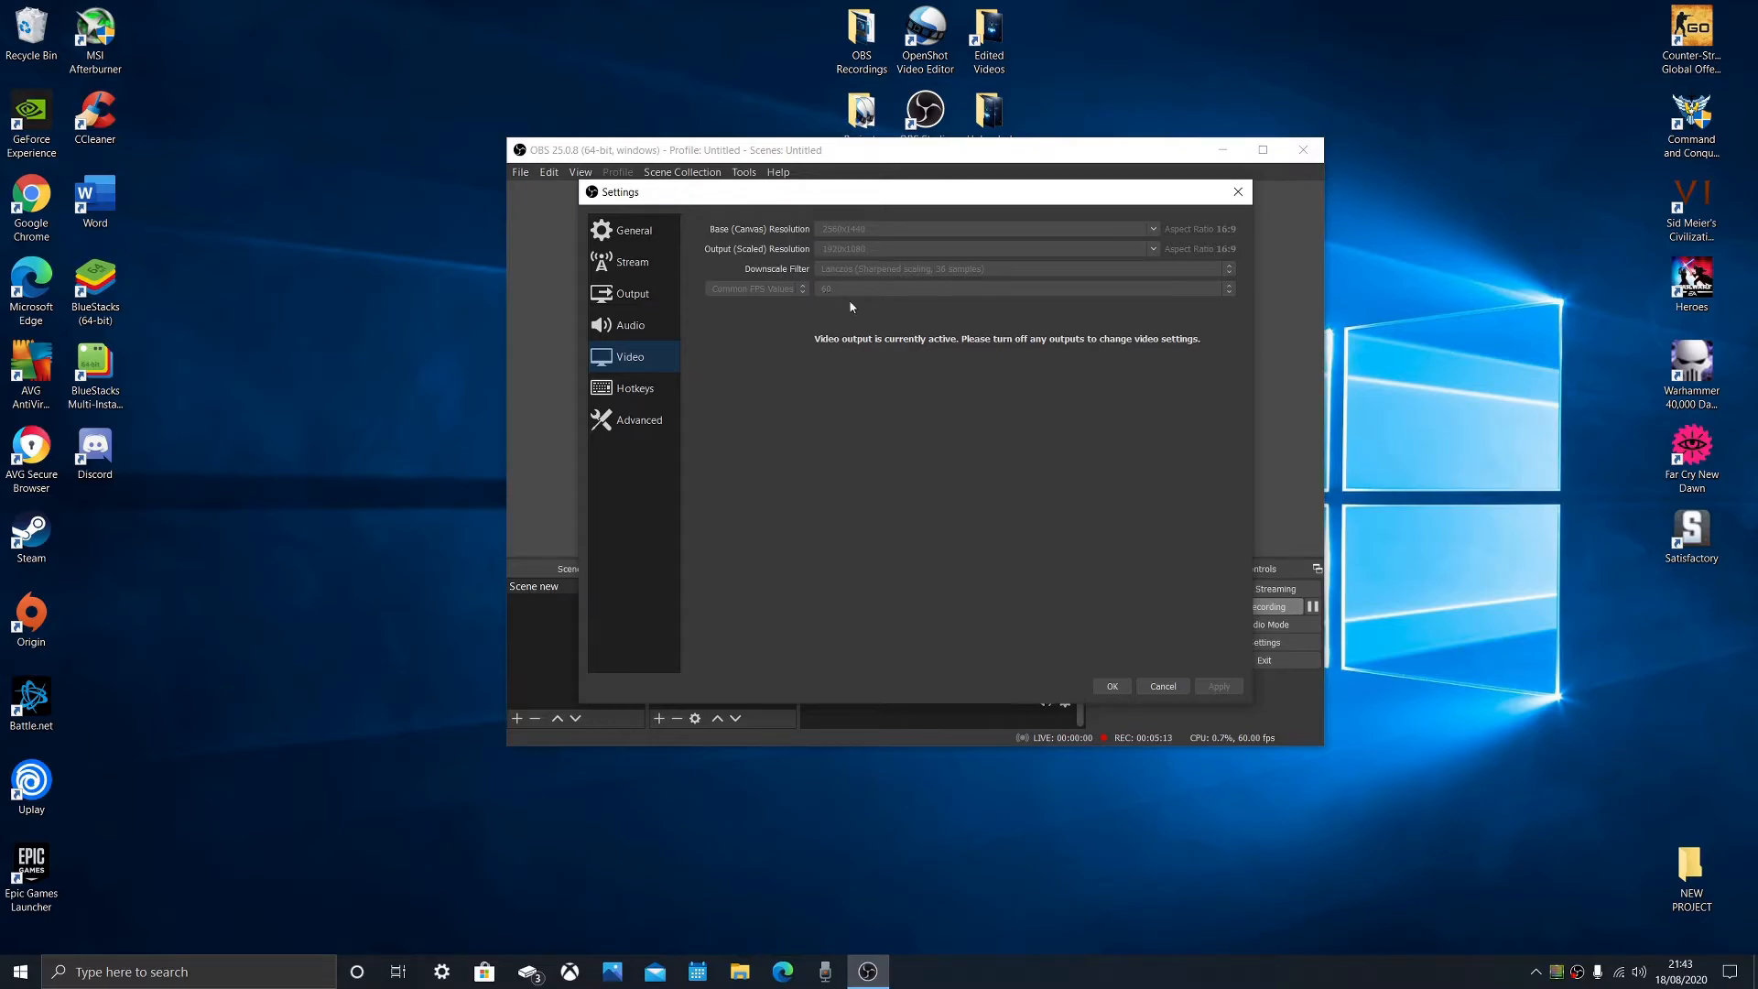
left_click(665, 401)
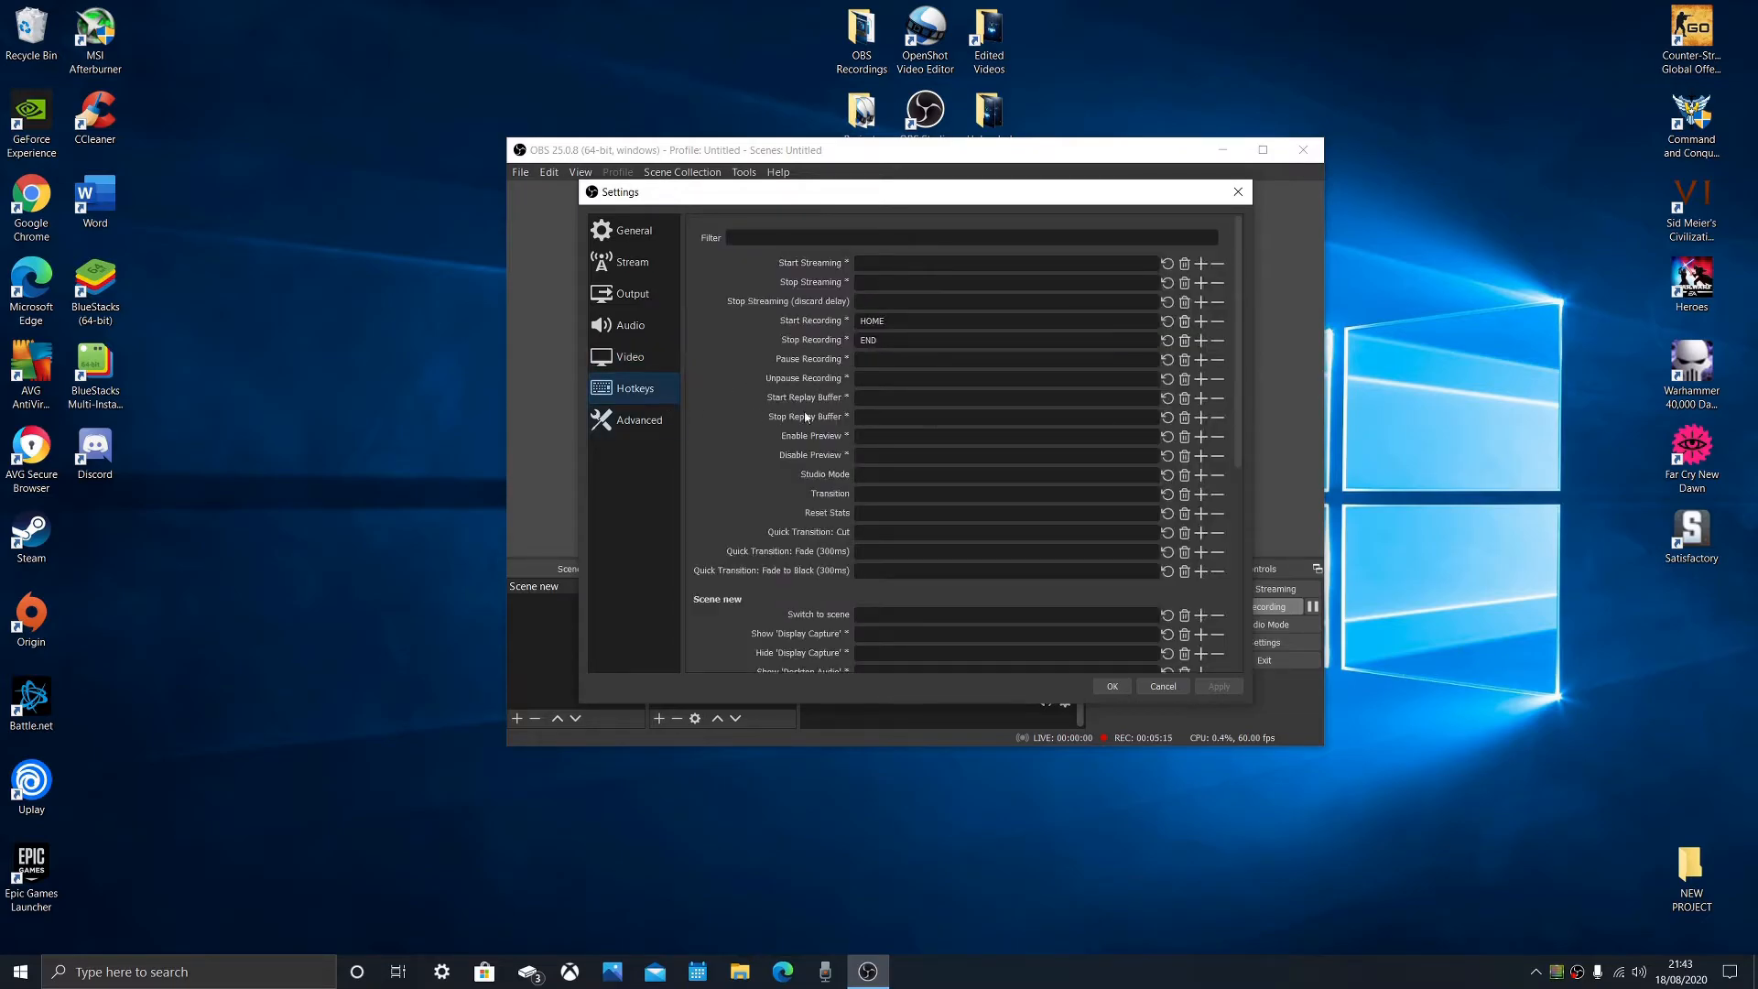
scroll(1015, 554, "down", 1)
scroll(1016, 554, "down", 5)
scroll(990, 385, "up", 8)
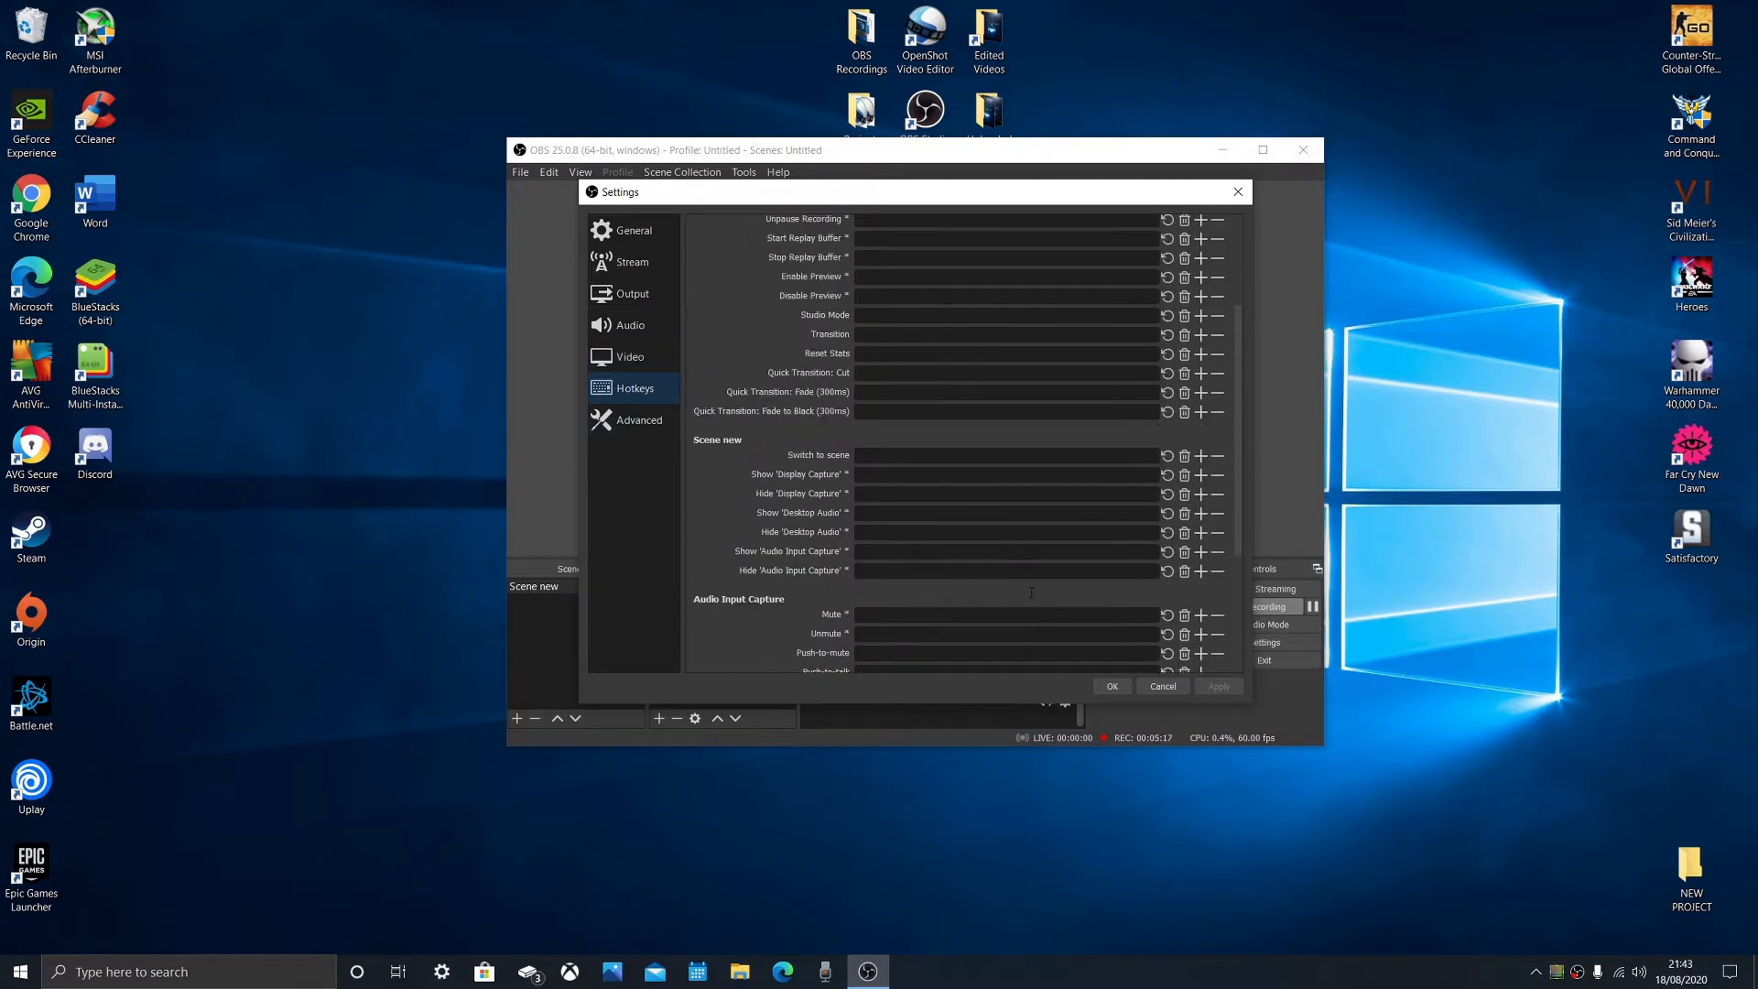
left_click(965, 266)
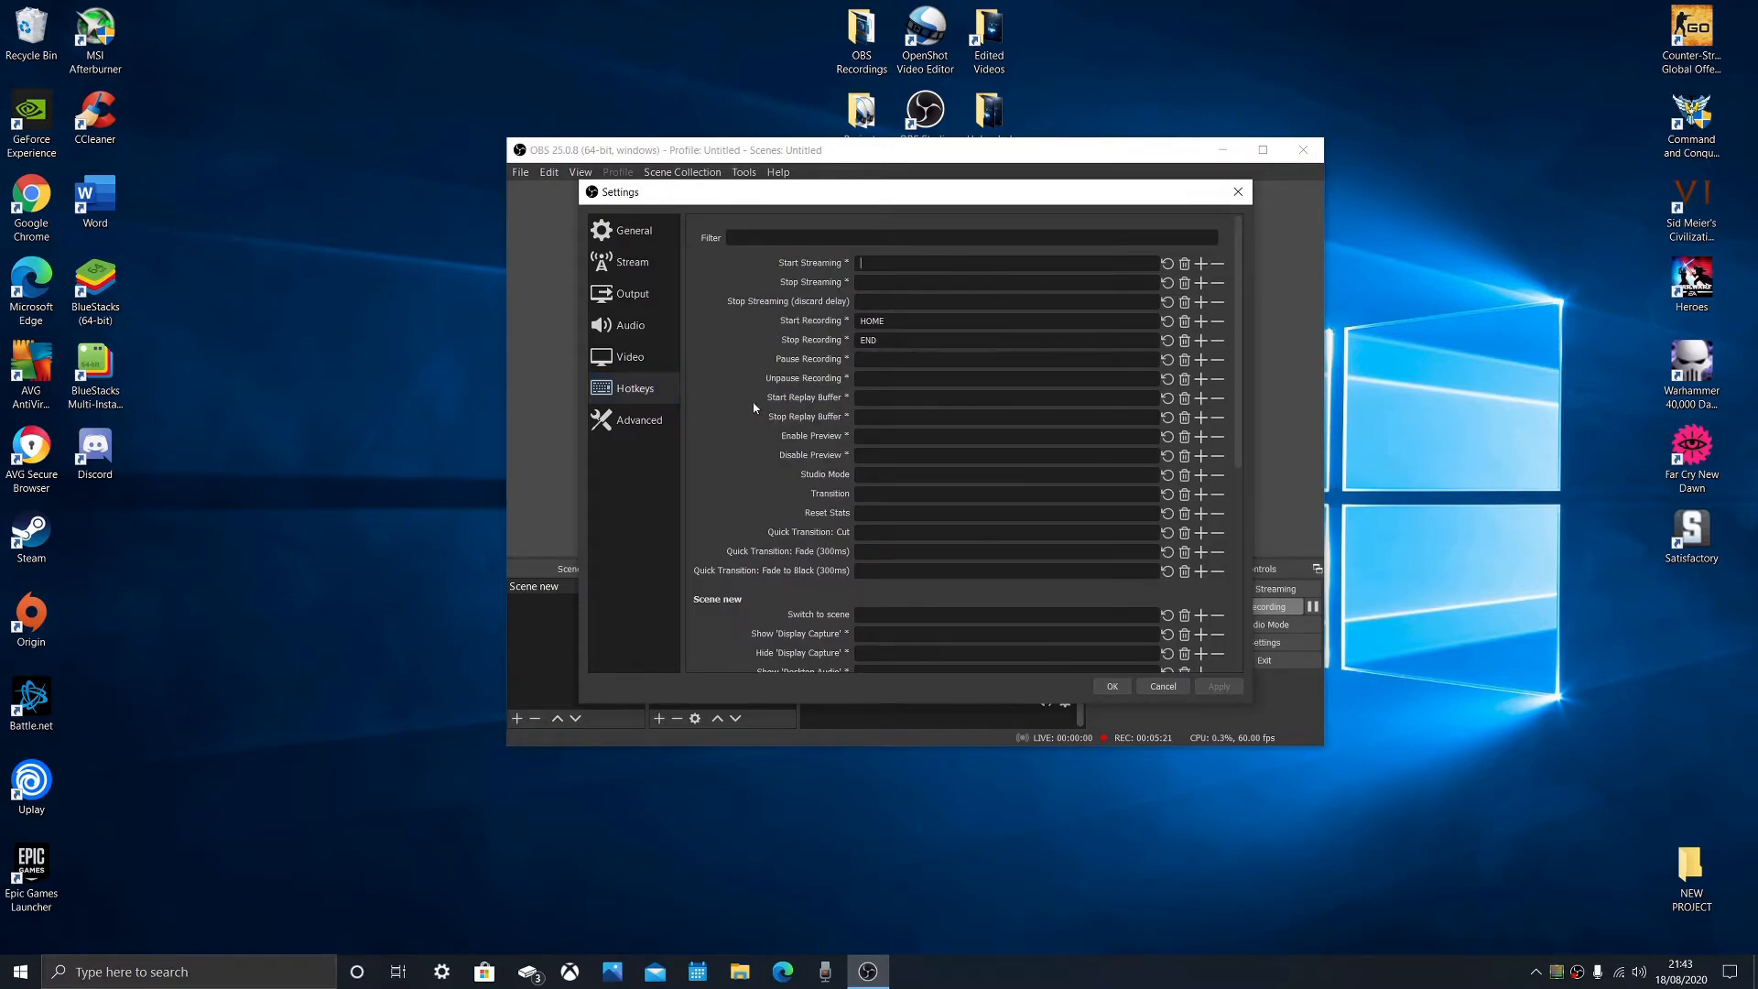
- Open the advanced settings and review the available process priority levels
left_click(641, 422)
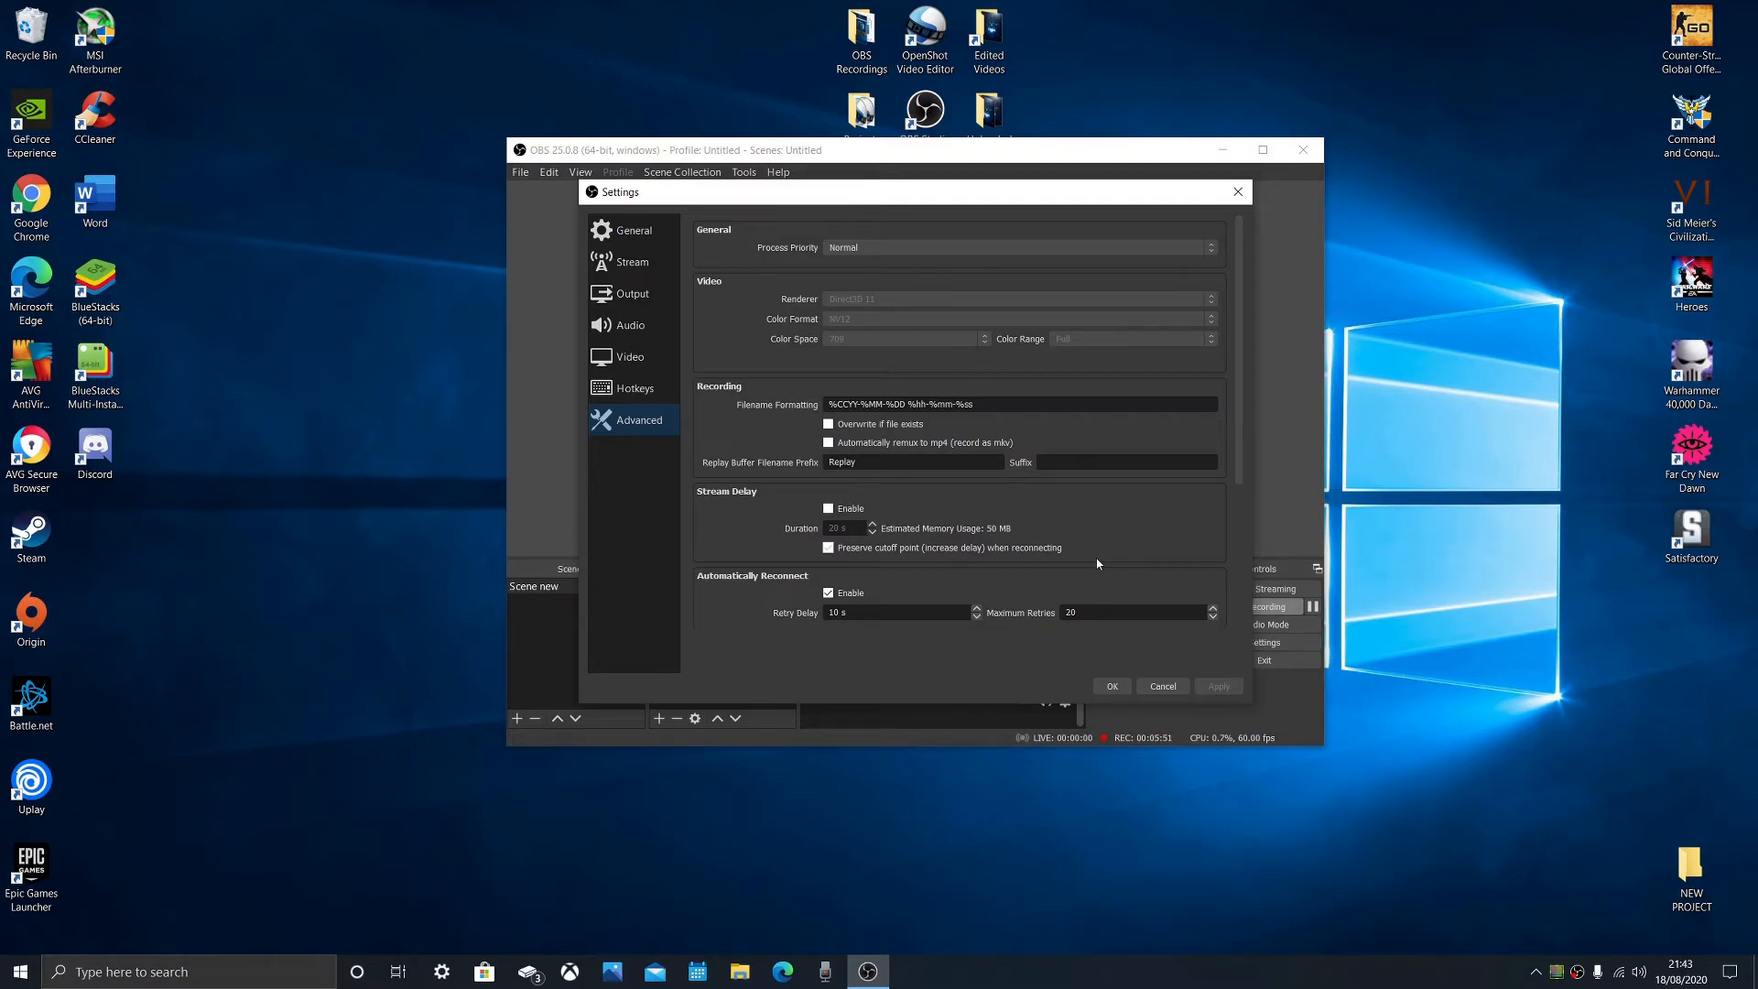
left_click(934, 249)
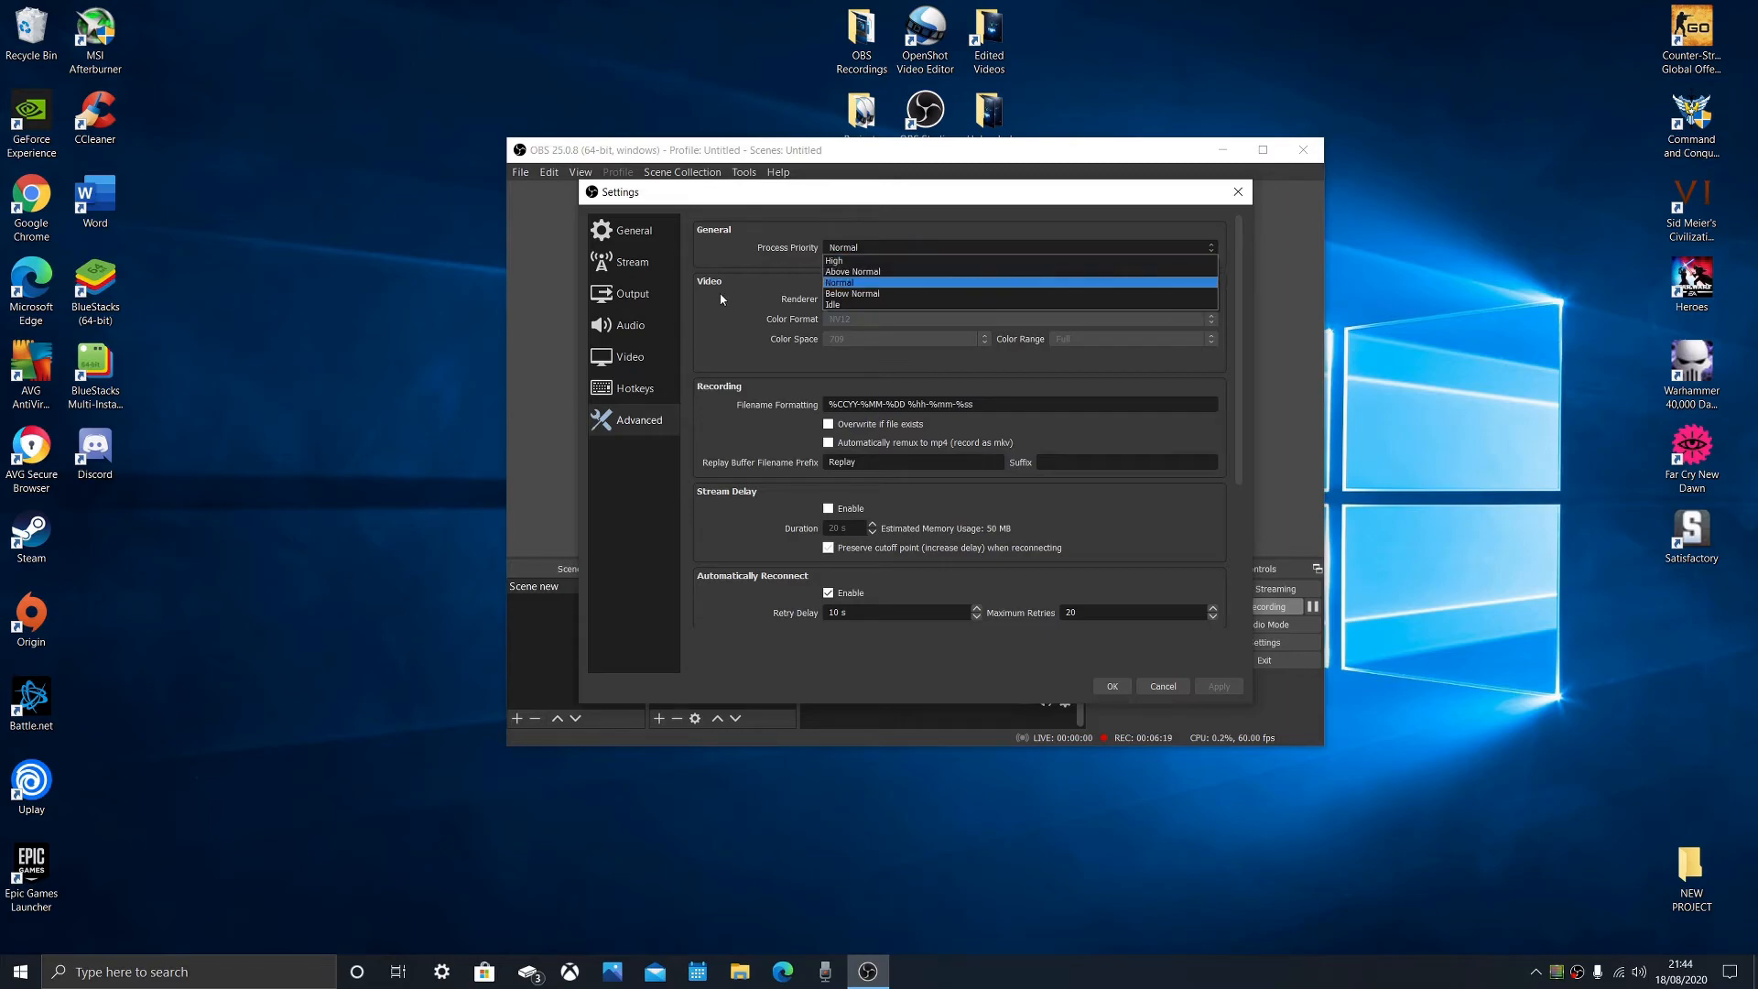
left_click(862, 248)
left_click(866, 247)
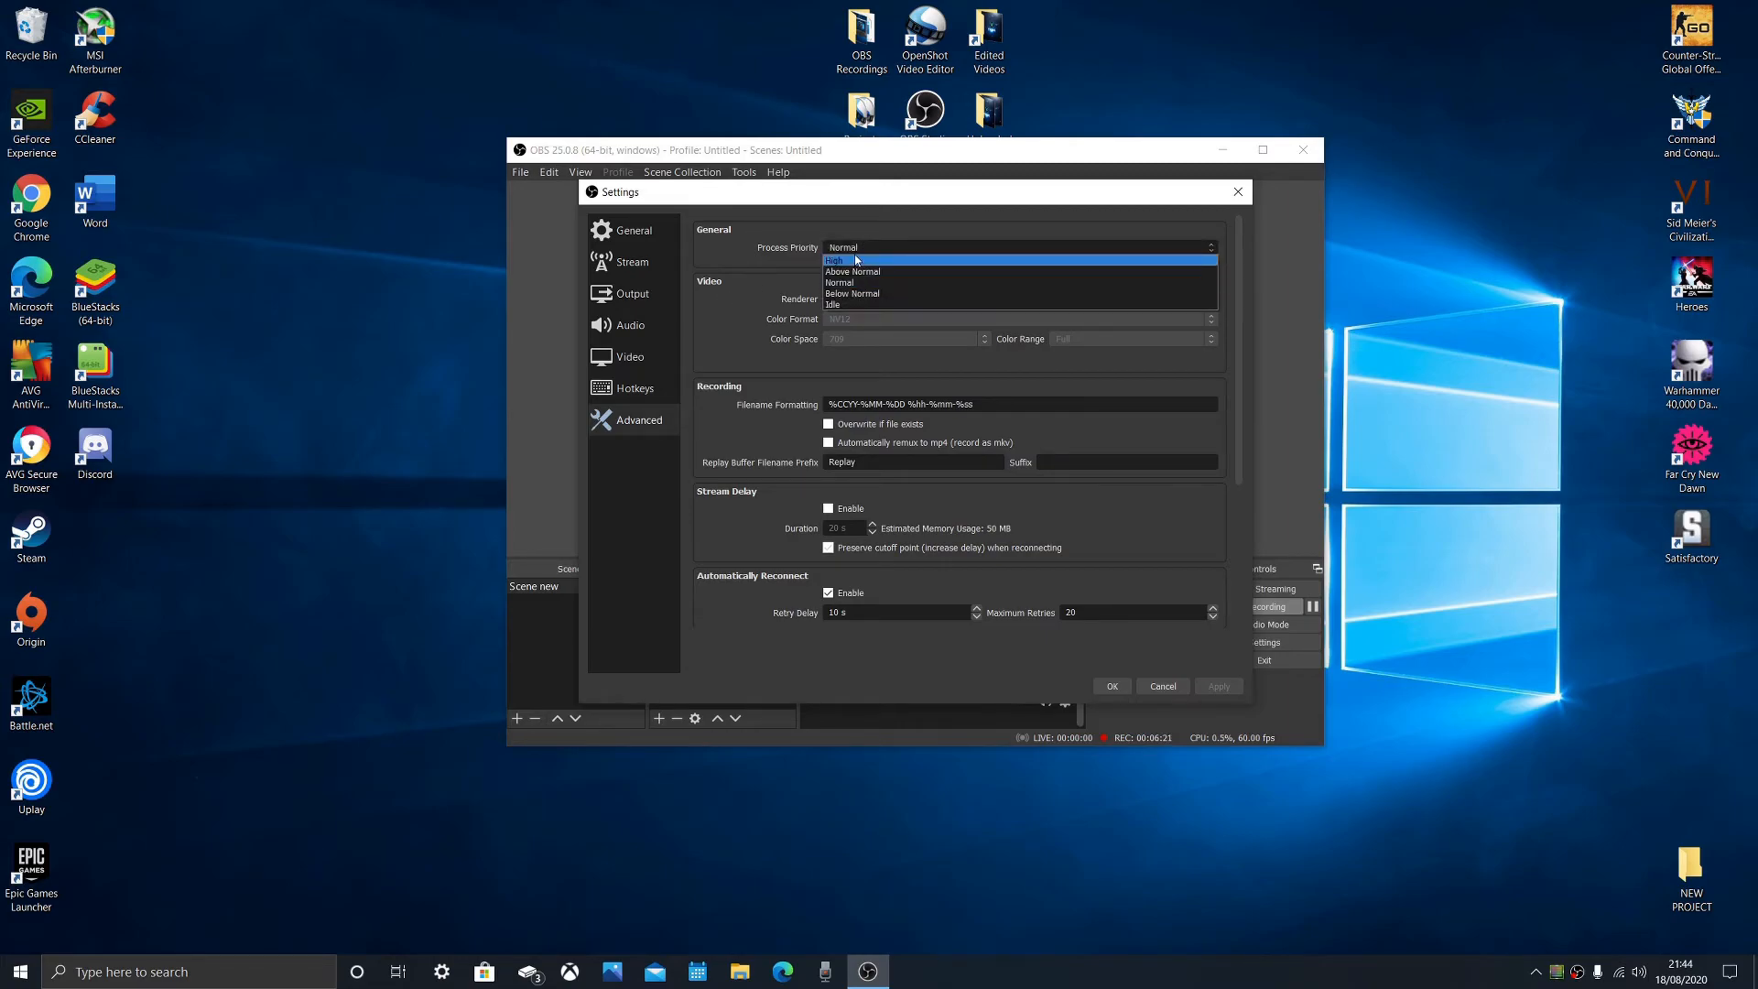
left_click(915, 258)
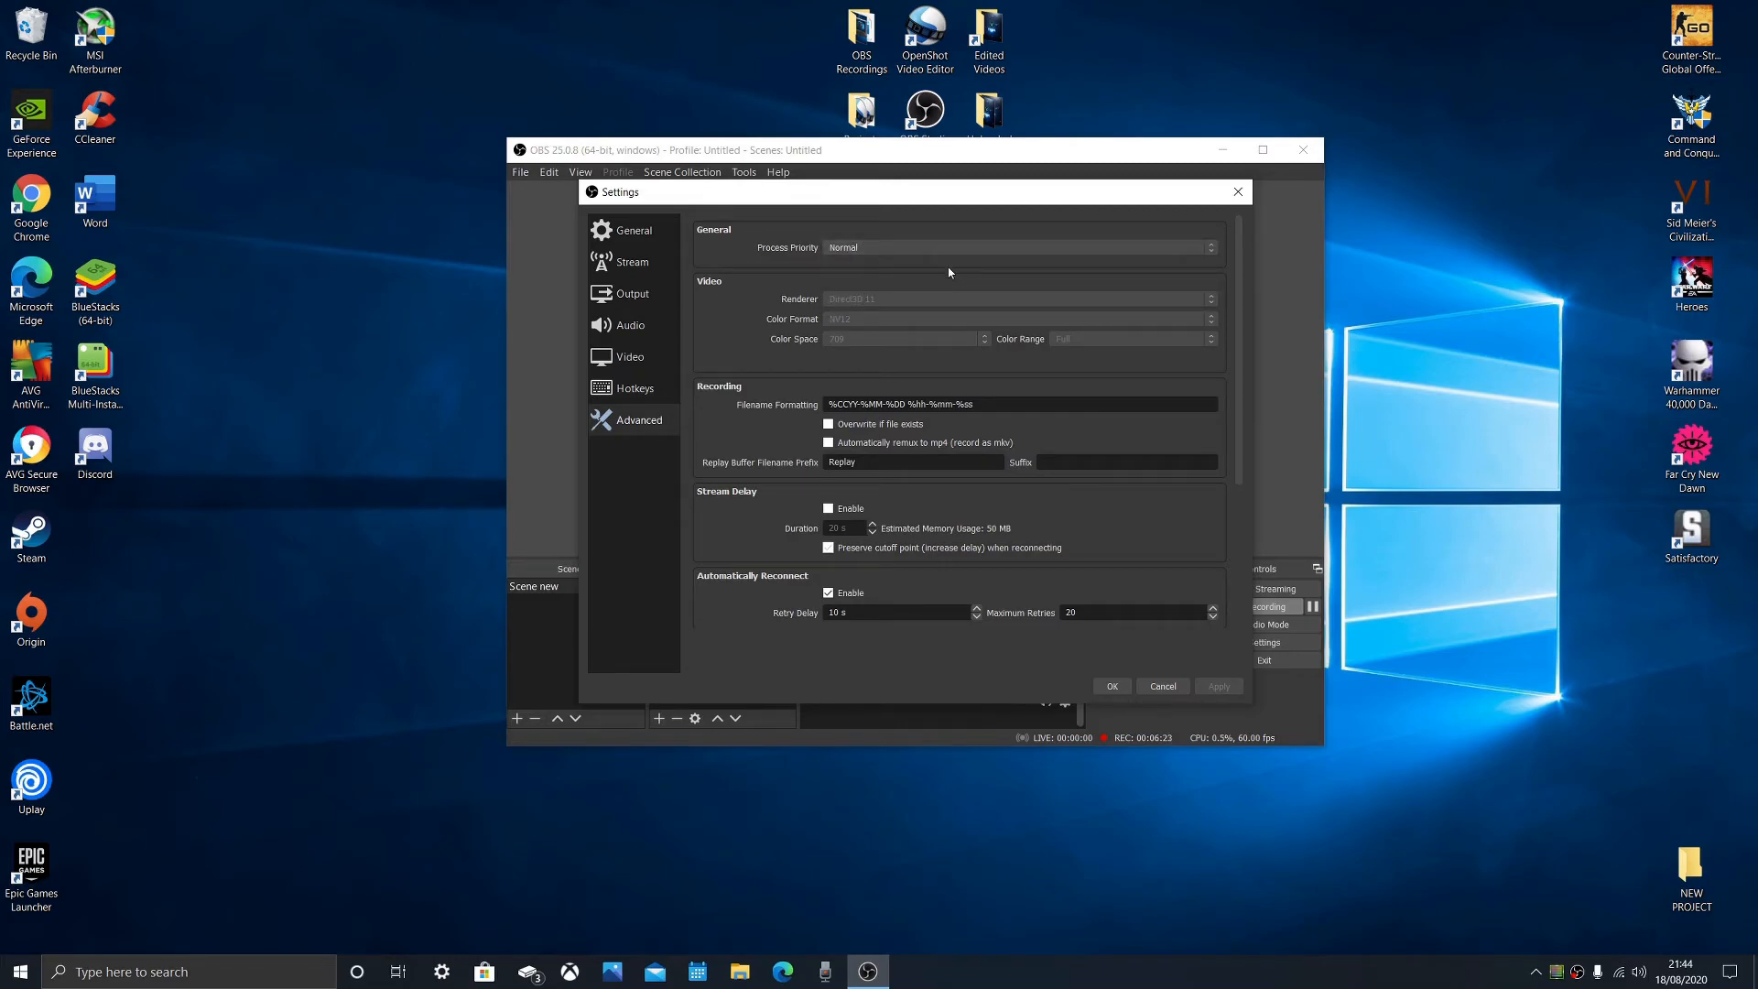